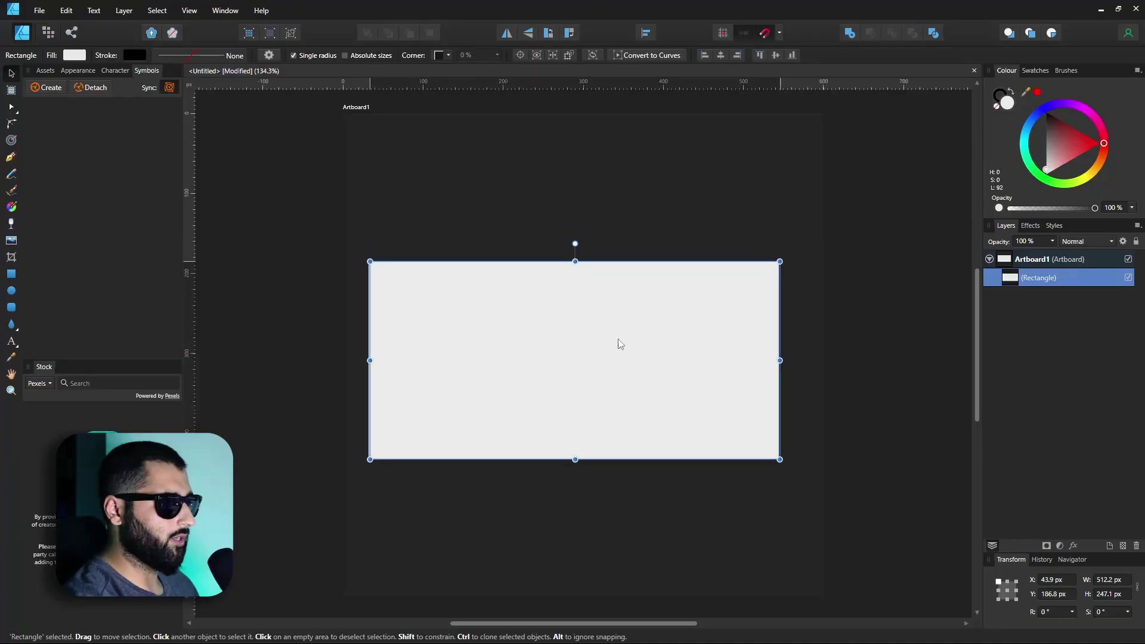
# - Nudge the rectangle and lay a left-to-right white-to-grey linear gradient across it
pyautogui.moveTo(616, 340)
pyautogui.mouseDown()
pyautogui.moveTo(650, 307)
pyautogui.moveTo(602, 316)
pyautogui.moveTo(605, 332)
pyautogui.mouseUp()
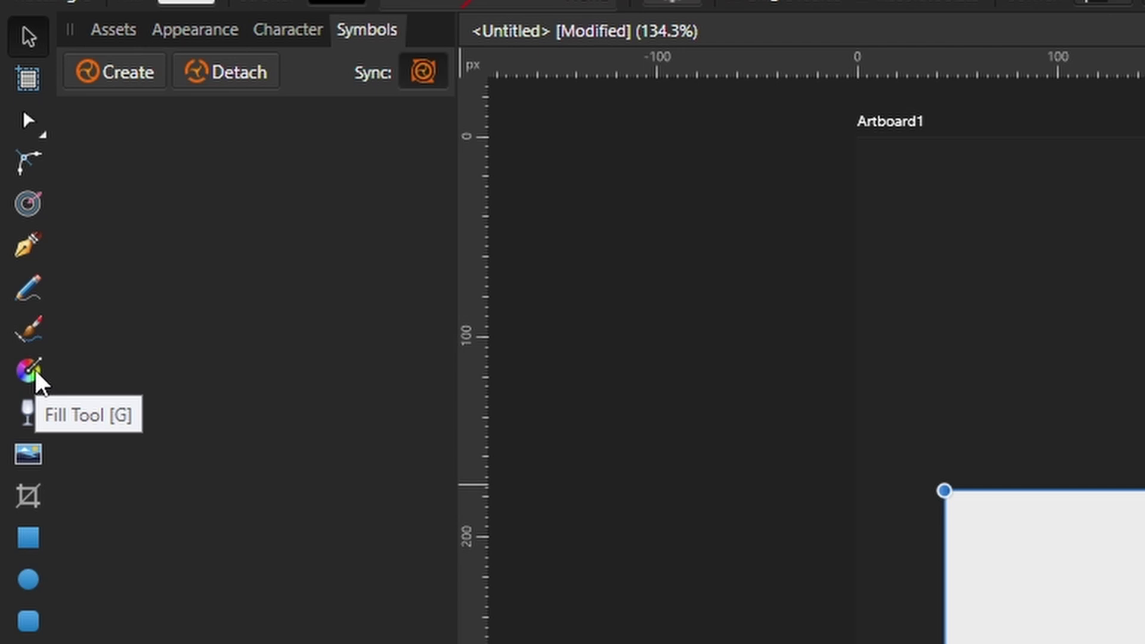
pyautogui.click(34, 375)
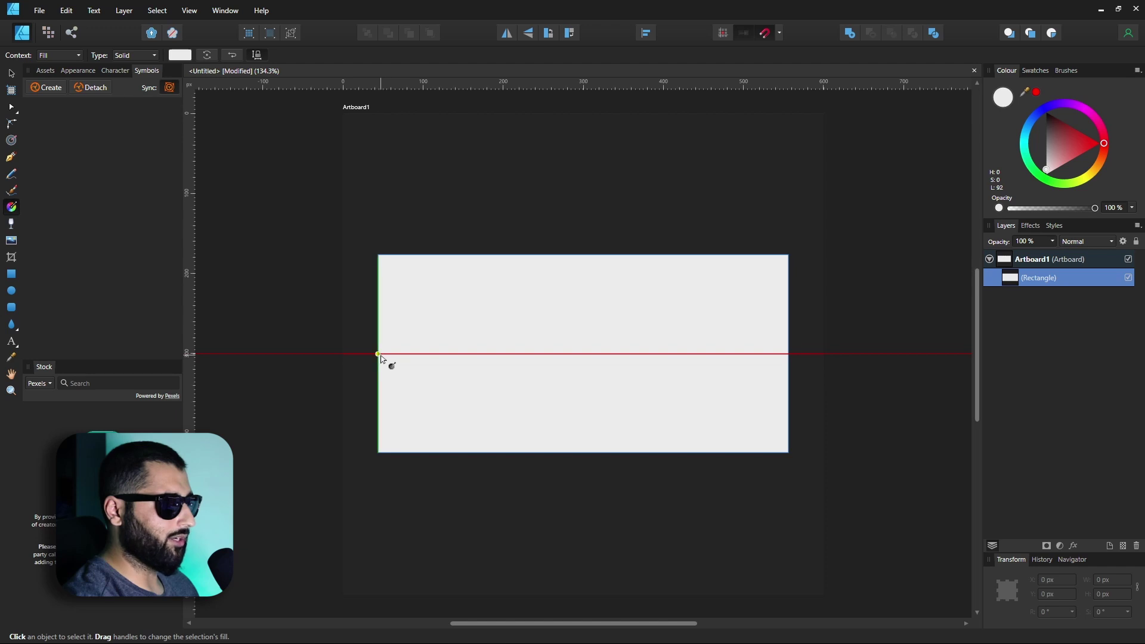
pyautogui.moveTo(378, 354); pyautogui.dragTo(788, 360)
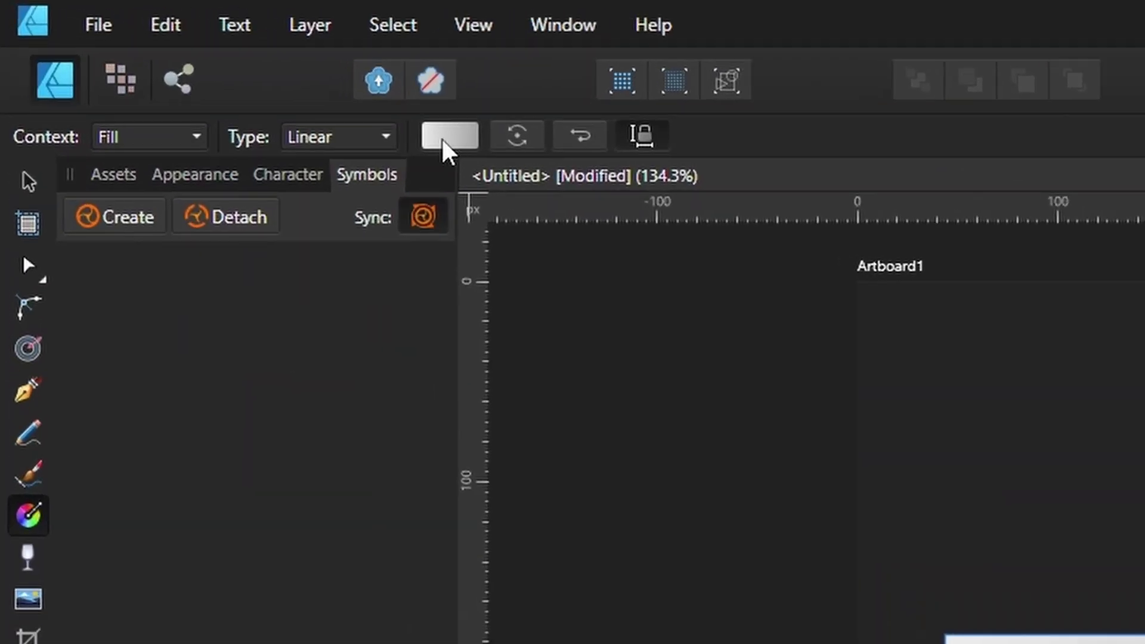
pyautogui.click(197, 60)
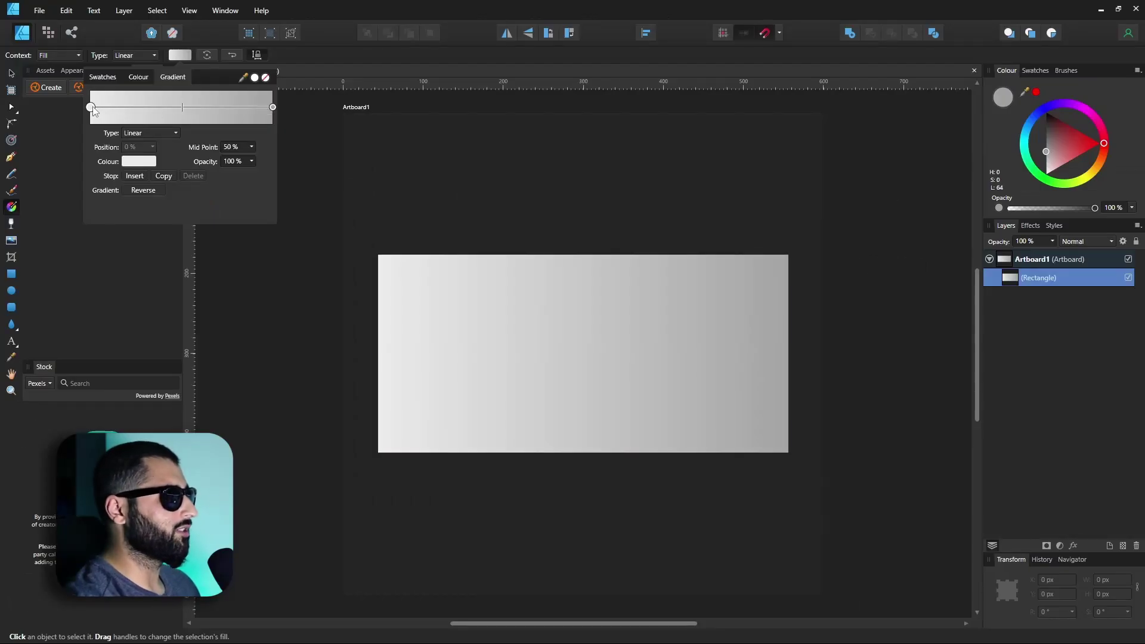
# - Set the left gradient stop to cyan-blue and the right stop to dark red
pyautogui.click(143, 162)
pyautogui.moveTo(105, 231); pyautogui.dragTo(103, 232)
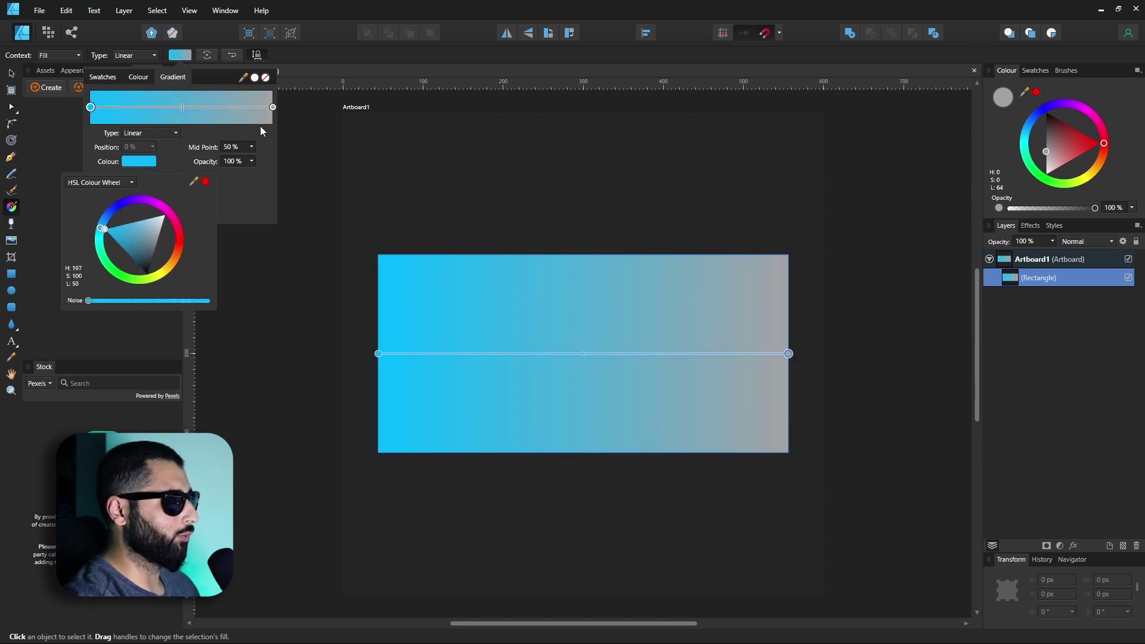
pyautogui.click(272, 107)
pyautogui.click(149, 162)
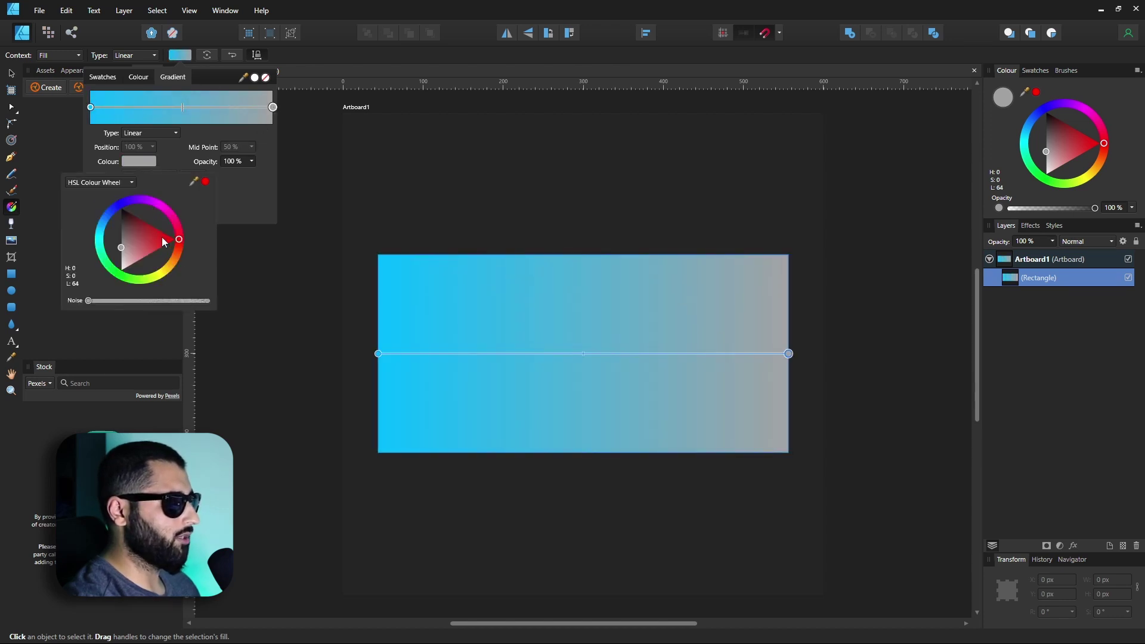
pyautogui.moveTo(164, 242); pyautogui.dragTo(160, 233)
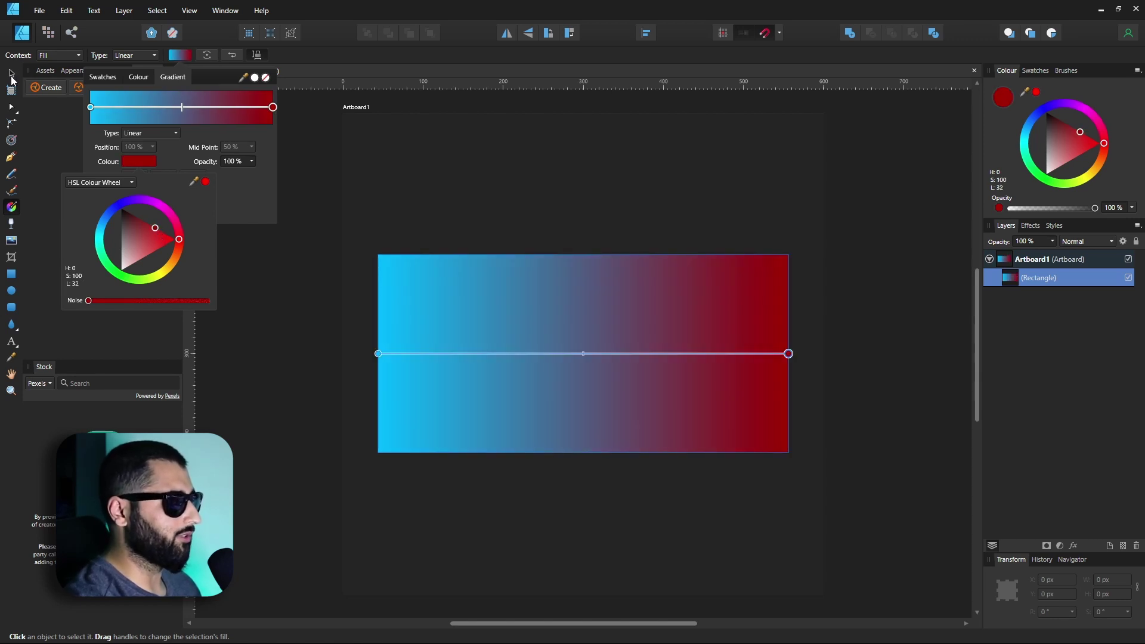
pyautogui.click(179, 156)
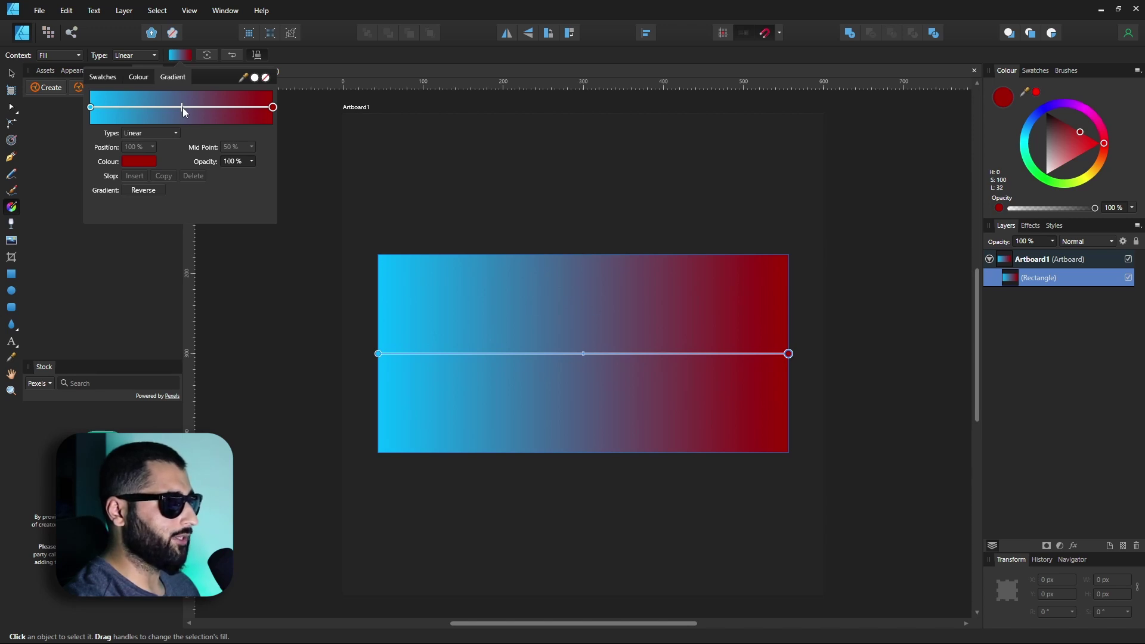
# - Adjust the blend midpoint between the stops, settling it at 50%
pyautogui.moveTo(182, 108); pyautogui.dragTo(144, 107)
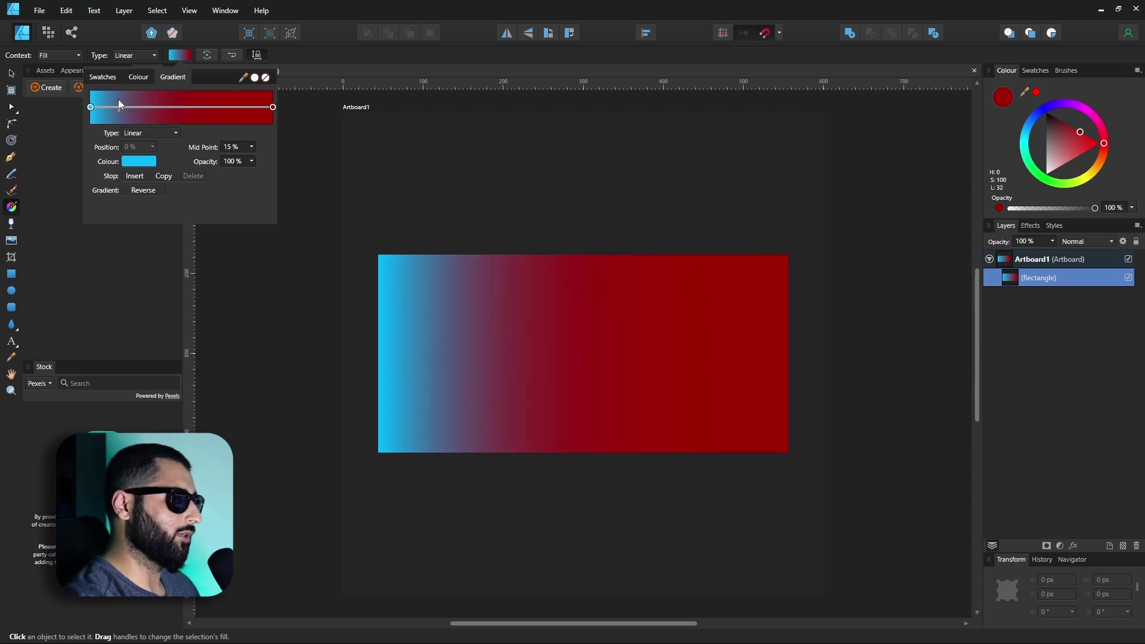
pyautogui.moveTo(119, 105); pyautogui.dragTo(181, 115)
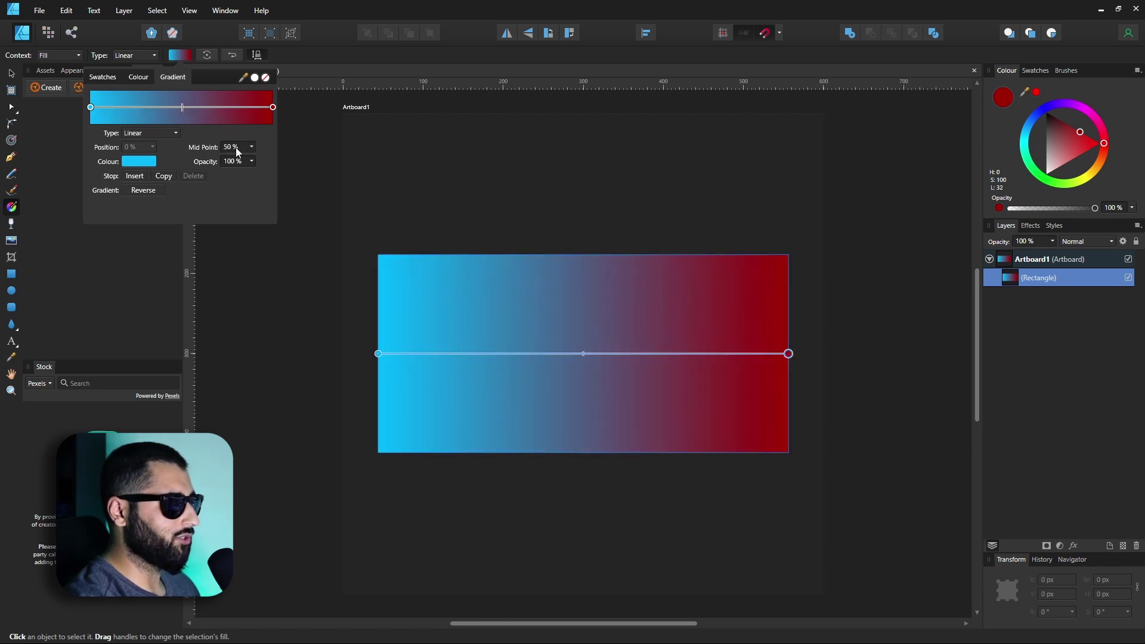
pyautogui.click(251, 147)
pyautogui.moveTo(254, 160)
pyautogui.mouseDown()
pyautogui.moveTo(242, 159)
pyautogui.moveTo(264, 162)
pyautogui.moveTo(253, 159)
pyautogui.mouseUp()
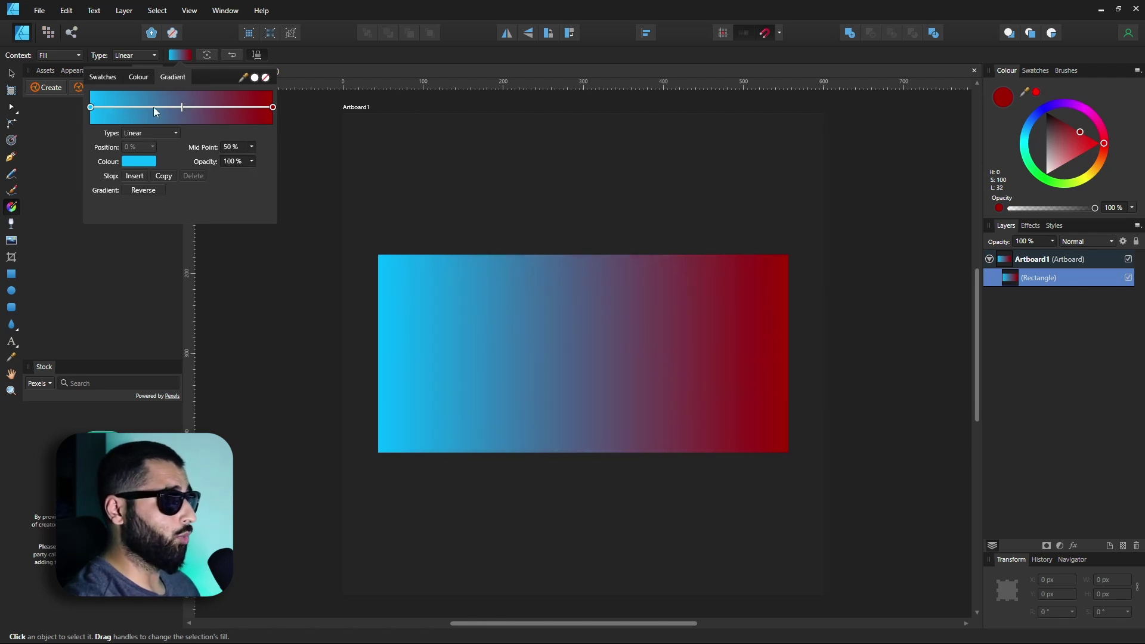
# - Add gradient stops: magenta at 18%, orange at 71% and blue-purple at 41%
pyautogui.click(122, 106)
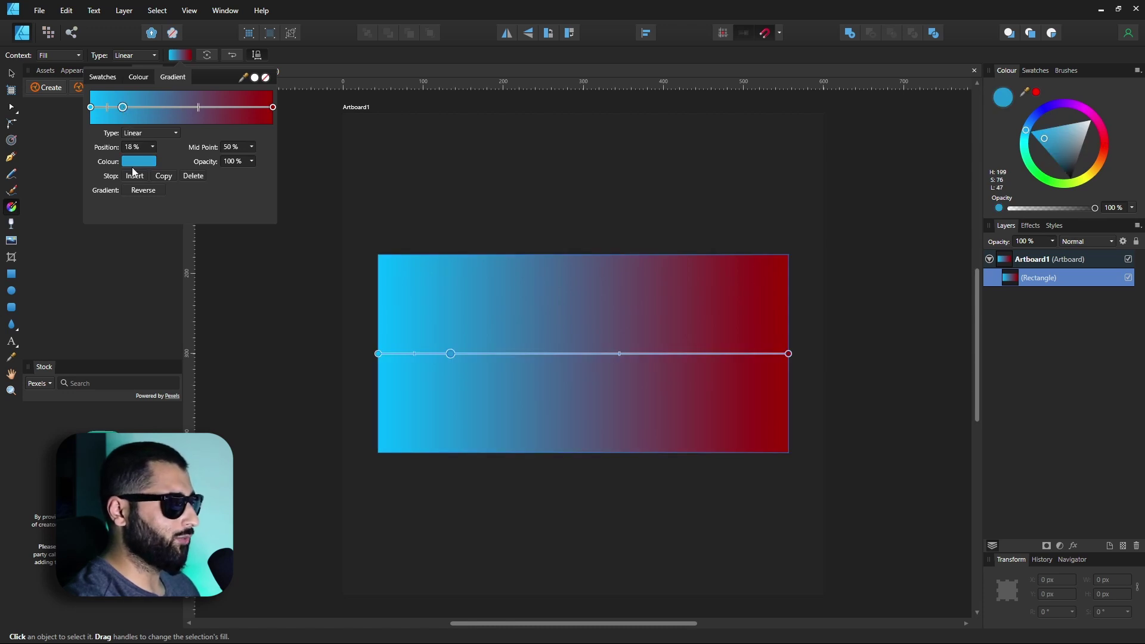
pyautogui.click(136, 164)
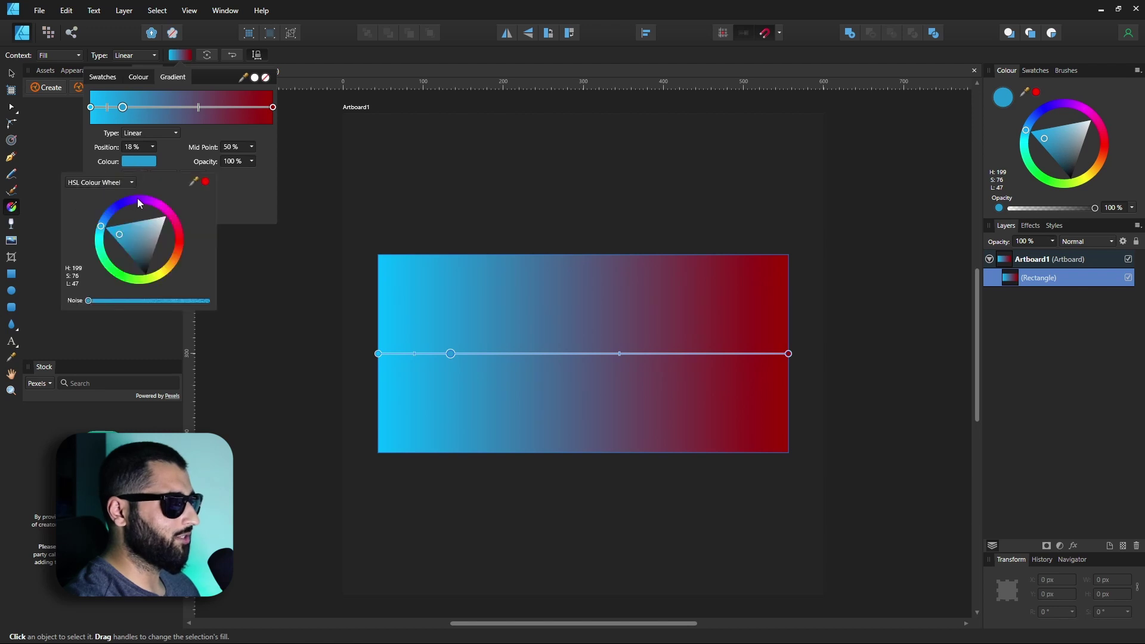
pyautogui.moveTo(138, 203); pyautogui.dragTo(170, 213)
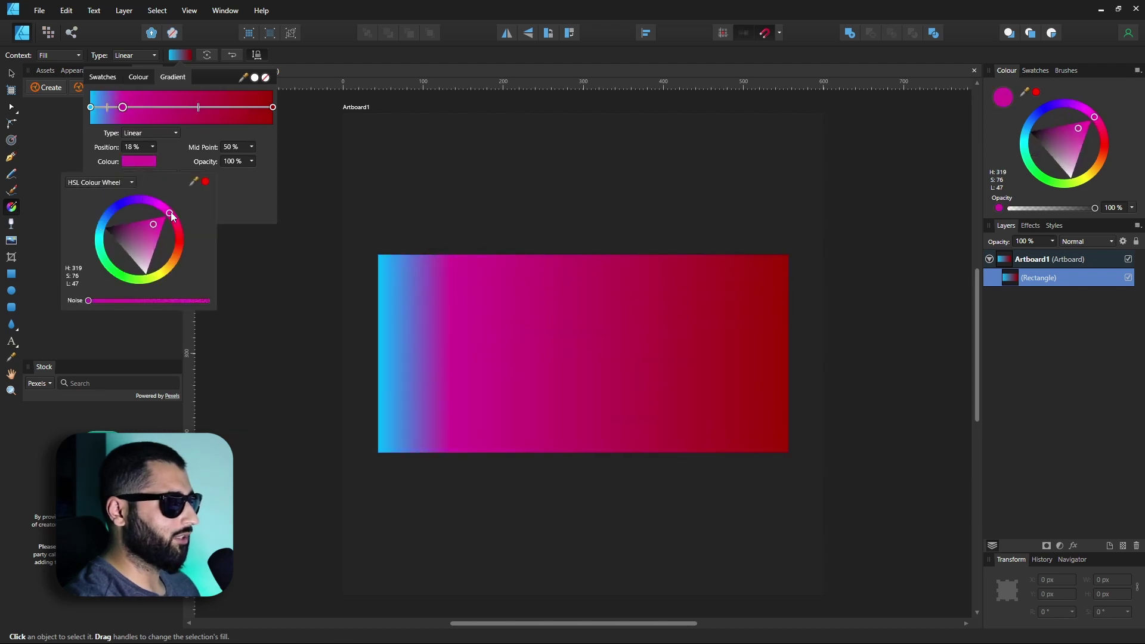
pyautogui.click(220, 107)
pyautogui.click(146, 163)
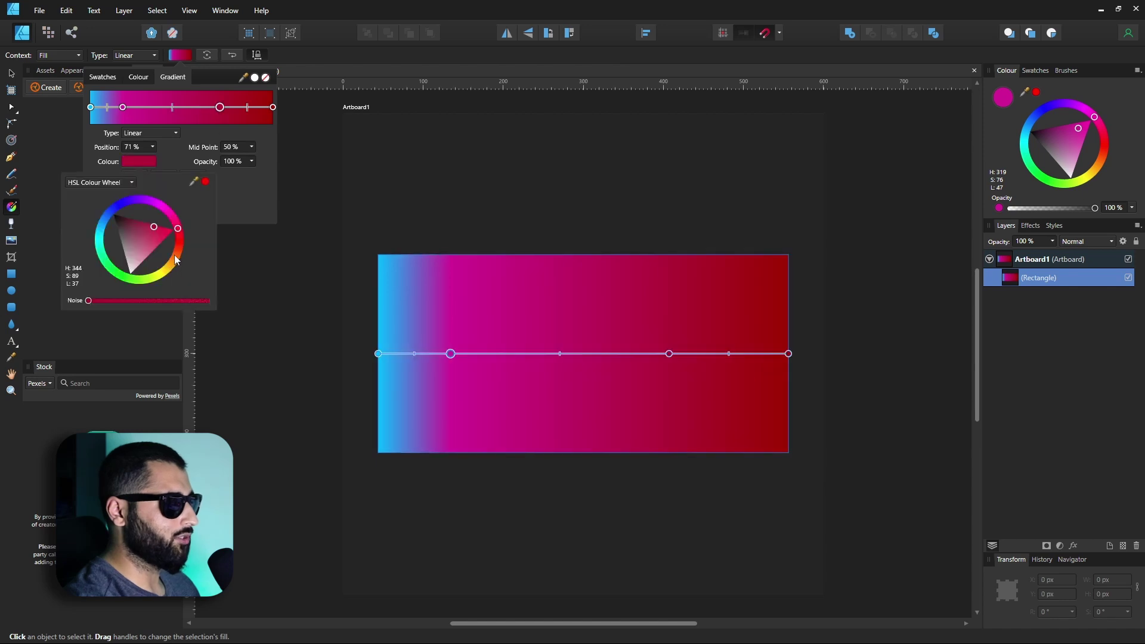
pyautogui.moveTo(174, 255); pyautogui.dragTo(171, 270)
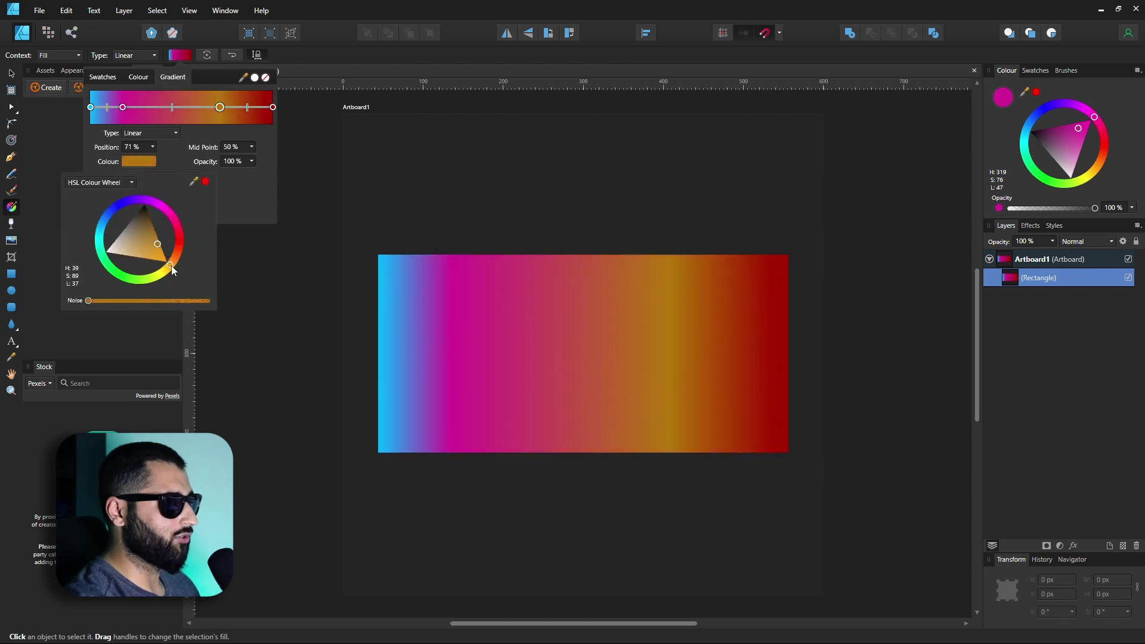
pyautogui.click(167, 107)
pyautogui.click(139, 161)
pyautogui.moveTo(138, 198); pyautogui.dragTo(108, 208)
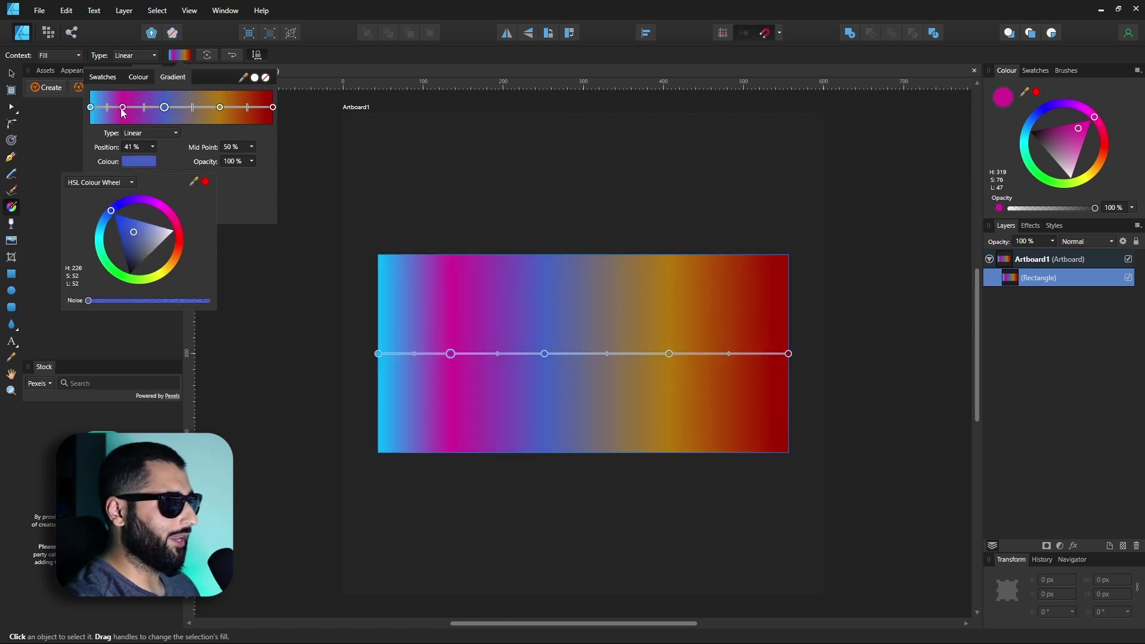
# - Drag the midpoint markers to tighten the blends and widen the blue and red bands
pyautogui.click(145, 112)
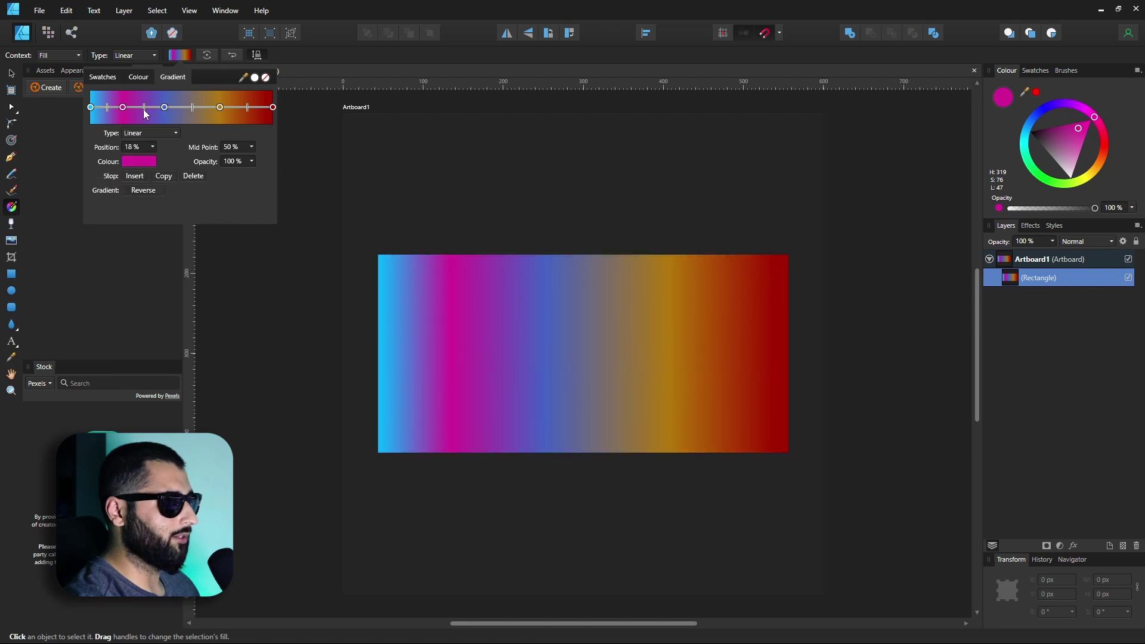
pyautogui.moveTo(141, 113); pyautogui.dragTo(151, 114)
pyautogui.moveTo(192, 108); pyautogui.dragTo(230, 113)
pyautogui.moveTo(148, 114); pyautogui.dragTo(117, 112)
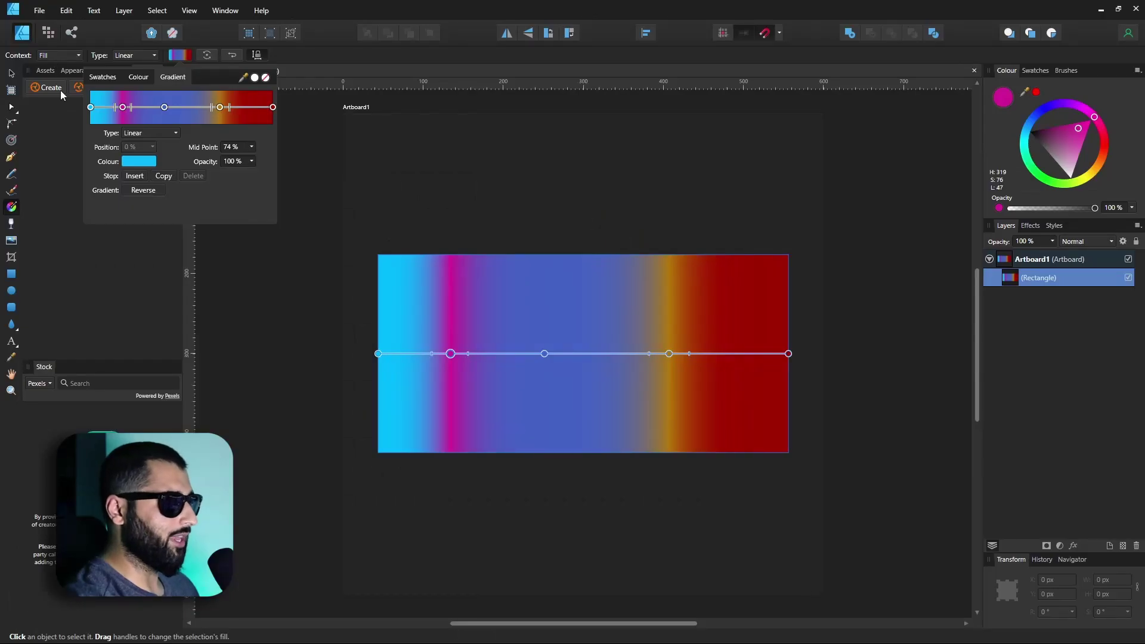
pyautogui.click(313, 247)
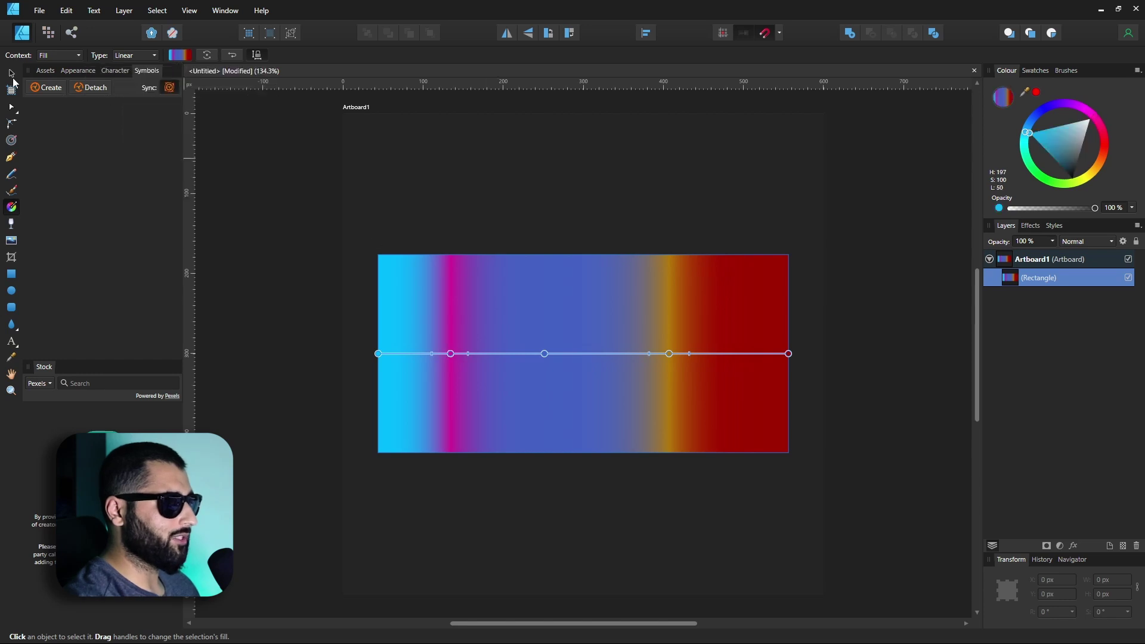
# - Set the rectangle's outline width to 18.2 pt
pyautogui.press('v')
pyautogui.click(1002, 95)
pyautogui.click(216, 54)
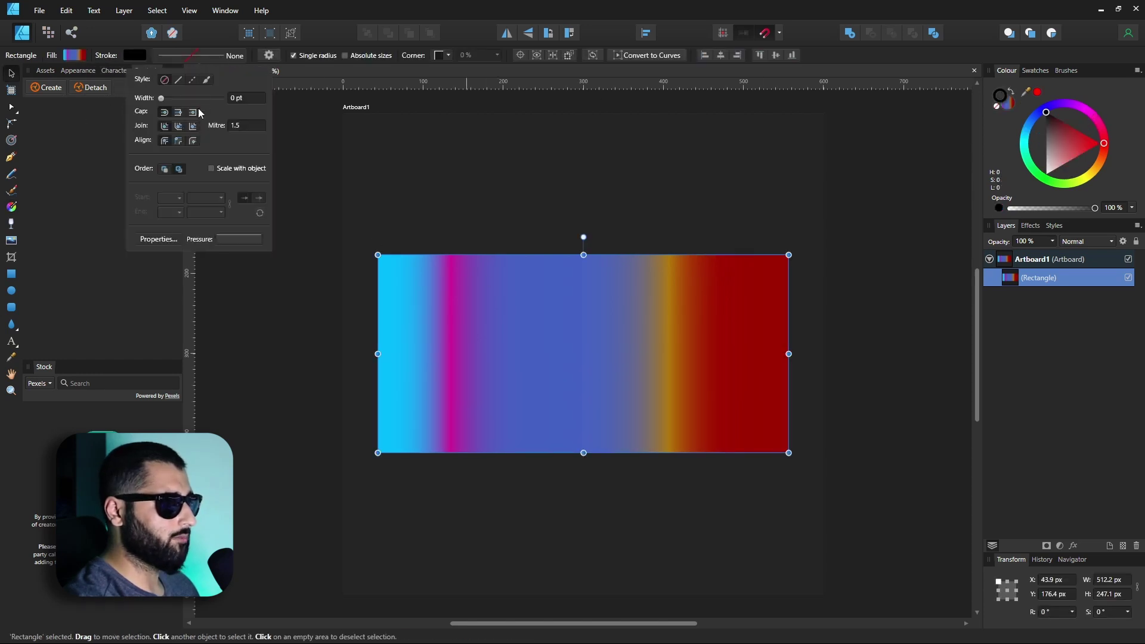
pyautogui.moveTo(187, 98); pyautogui.dragTo(189, 98)
# - Apply a diagonal black-to-grey linear gradient to the rectangle's outline
pyautogui.click(12, 208)
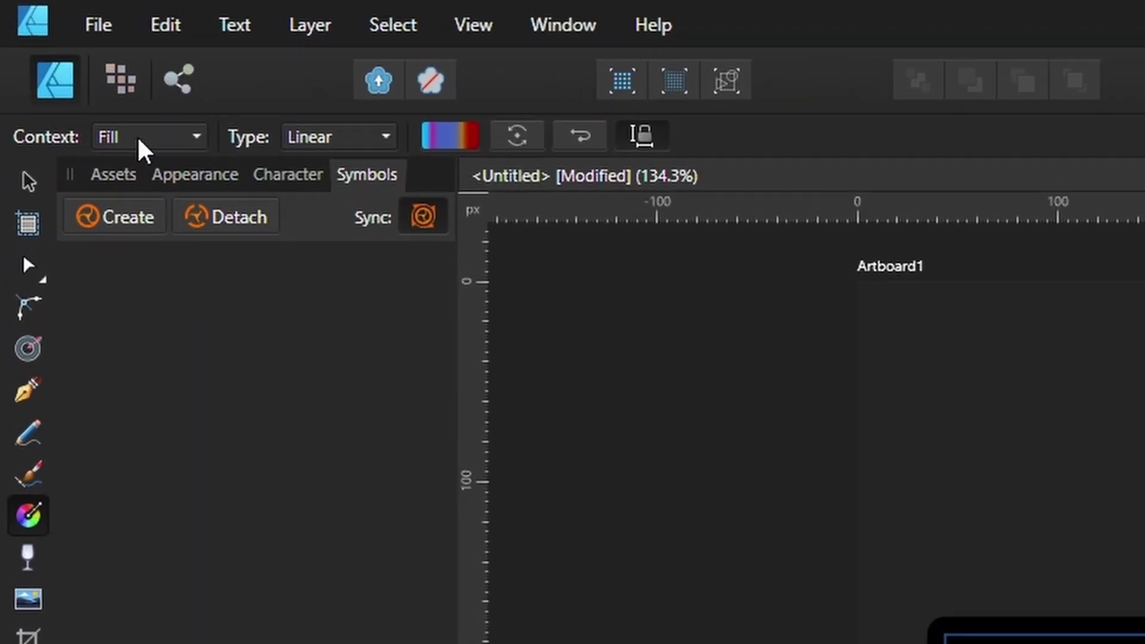
pyautogui.click(56, 58)
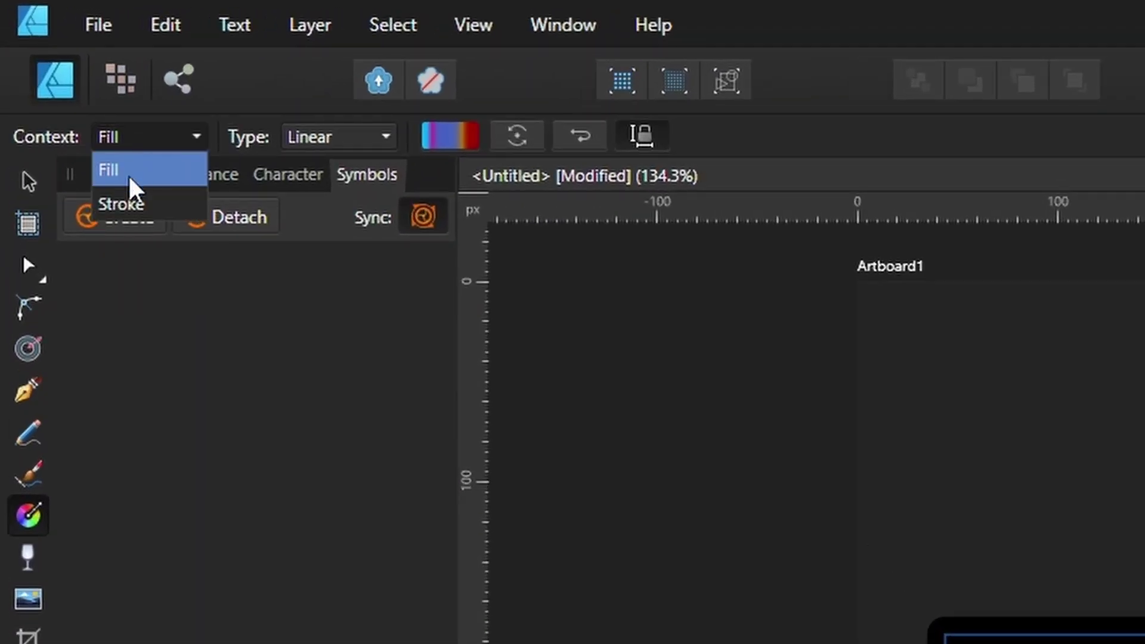
pyautogui.click(125, 206)
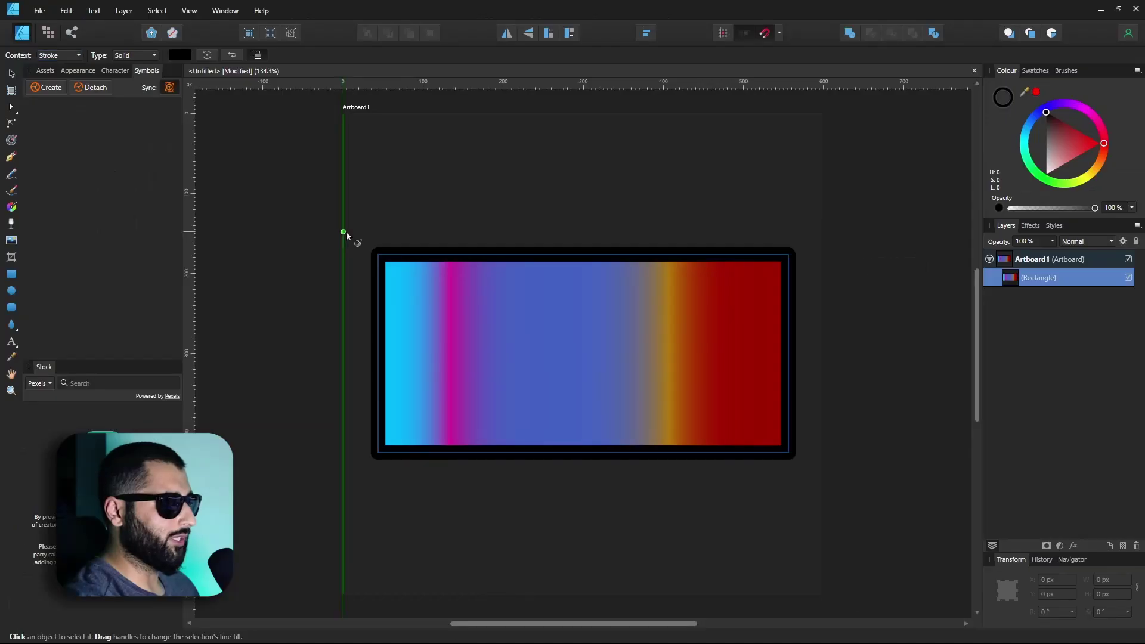
pyautogui.moveTo(343, 232)
pyautogui.mouseDown()
pyautogui.moveTo(652, 417)
pyautogui.moveTo(798, 463)
pyautogui.mouseUp()
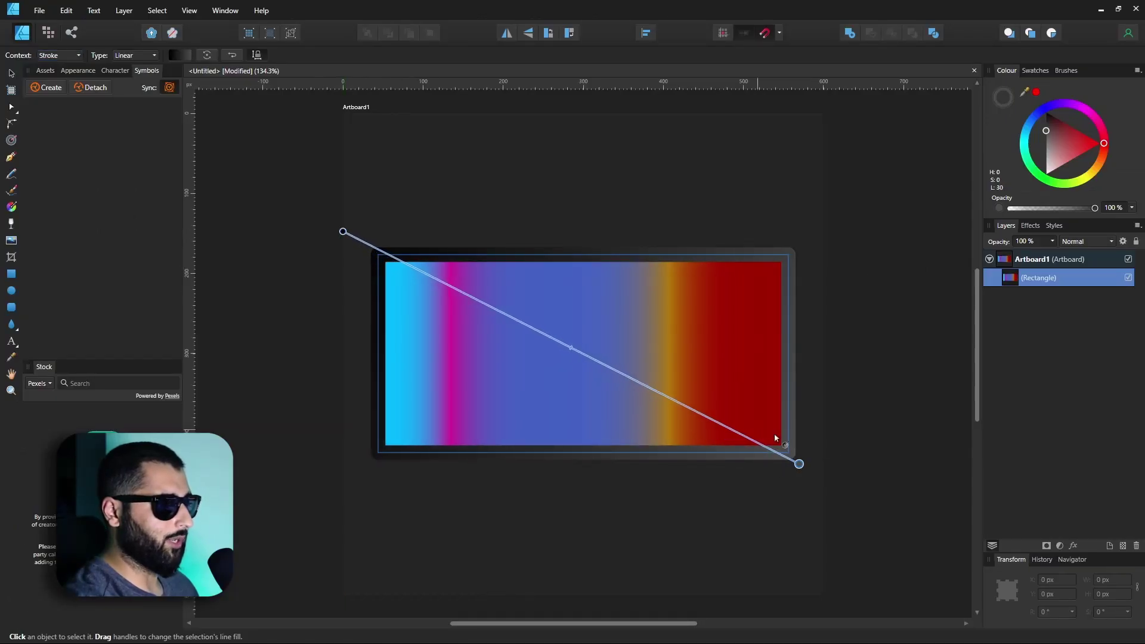
# - Make the outline gradient run from white on the left stop to black on the right
pyautogui.click(182, 58)
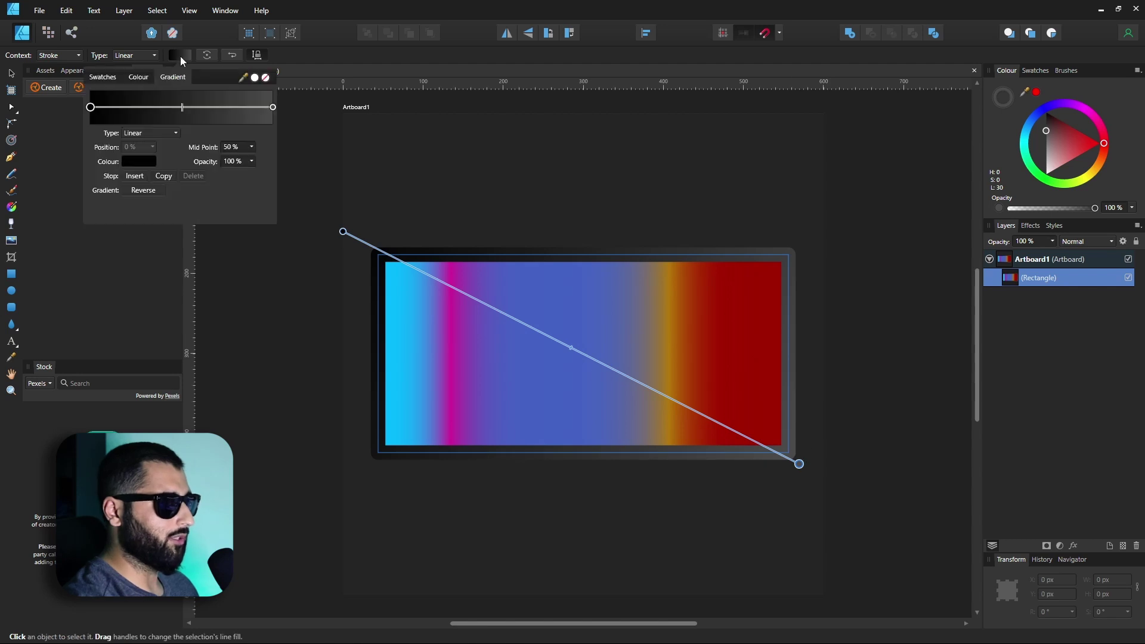
pyautogui.click(141, 165)
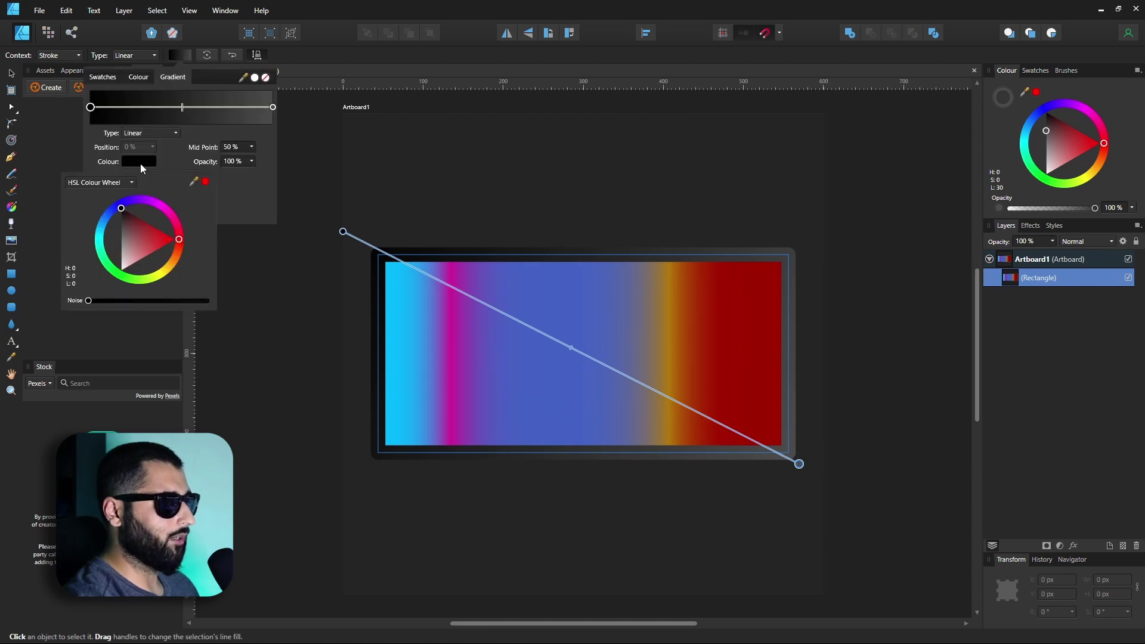
pyautogui.moveTo(128, 266)
pyautogui.mouseDown()
pyautogui.moveTo(110, 300)
pyautogui.moveTo(122, 280)
pyautogui.mouseUp()
pyautogui.click(272, 107)
pyautogui.click(152, 167)
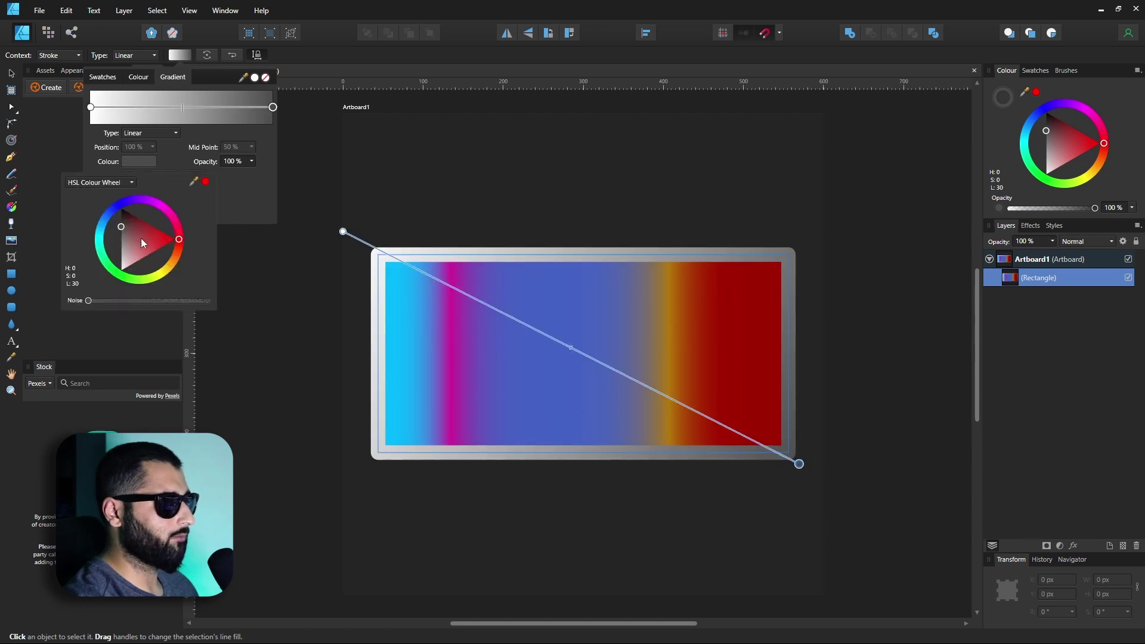
pyautogui.click(127, 211)
pyautogui.click(43, 102)
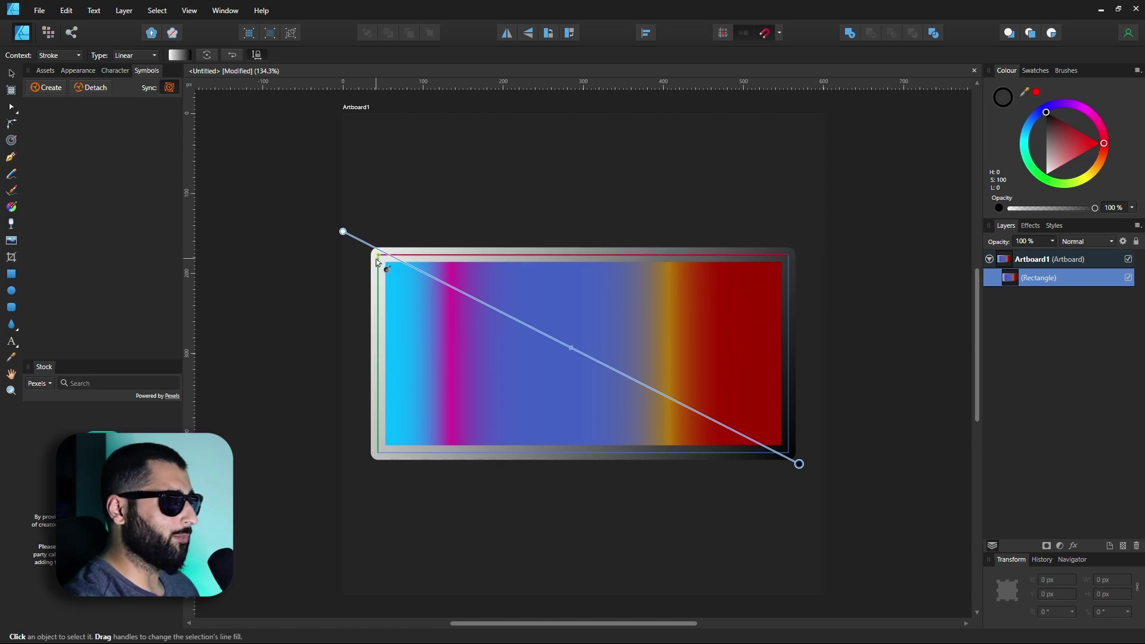
# - Redraw the border gradient at various angles, ending diagonally from upper right to lower left
pyautogui.moveTo(847, 203); pyautogui.dragTo(342, 464)
pyautogui.moveTo(445, 154); pyautogui.dragTo(690, 529)
pyautogui.moveTo(527, 561); pyautogui.dragTo(649, 168)
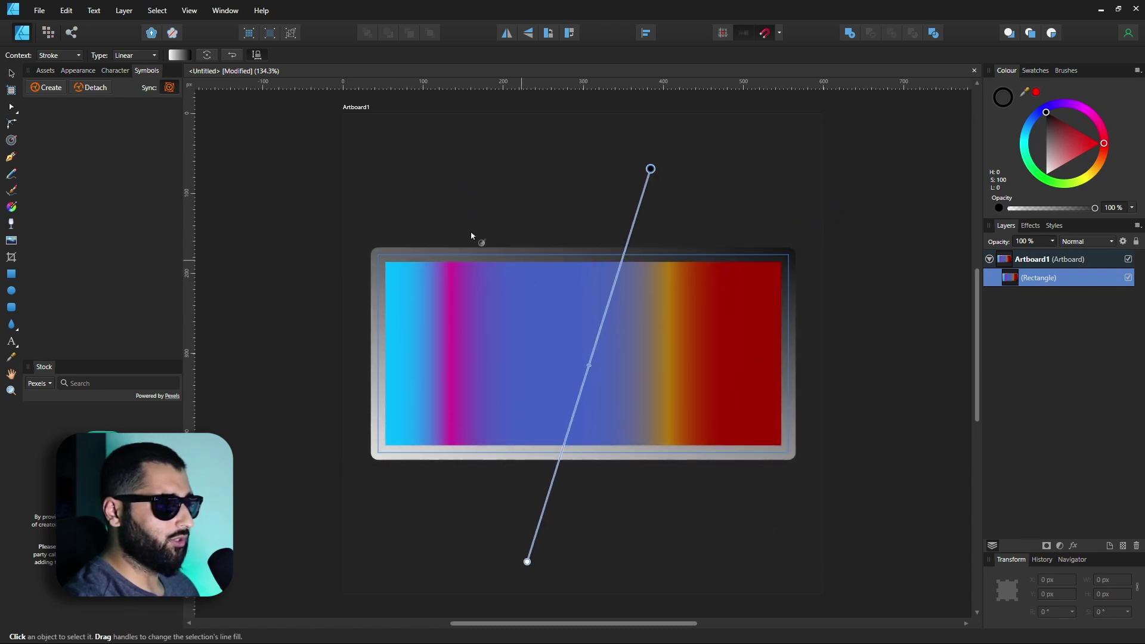
pyautogui.moveTo(416, 196); pyautogui.dragTo(692, 539)
pyautogui.moveTo(762, 206); pyautogui.dragTo(399, 517)
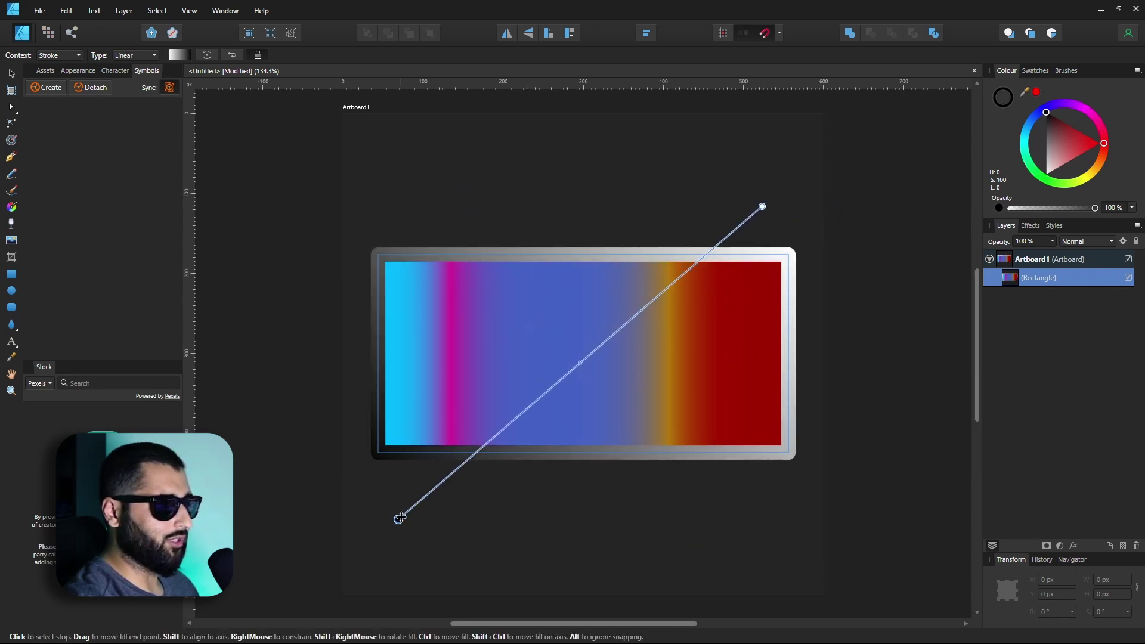
pyautogui.click(290, 237)
pyautogui.click(525, 429)
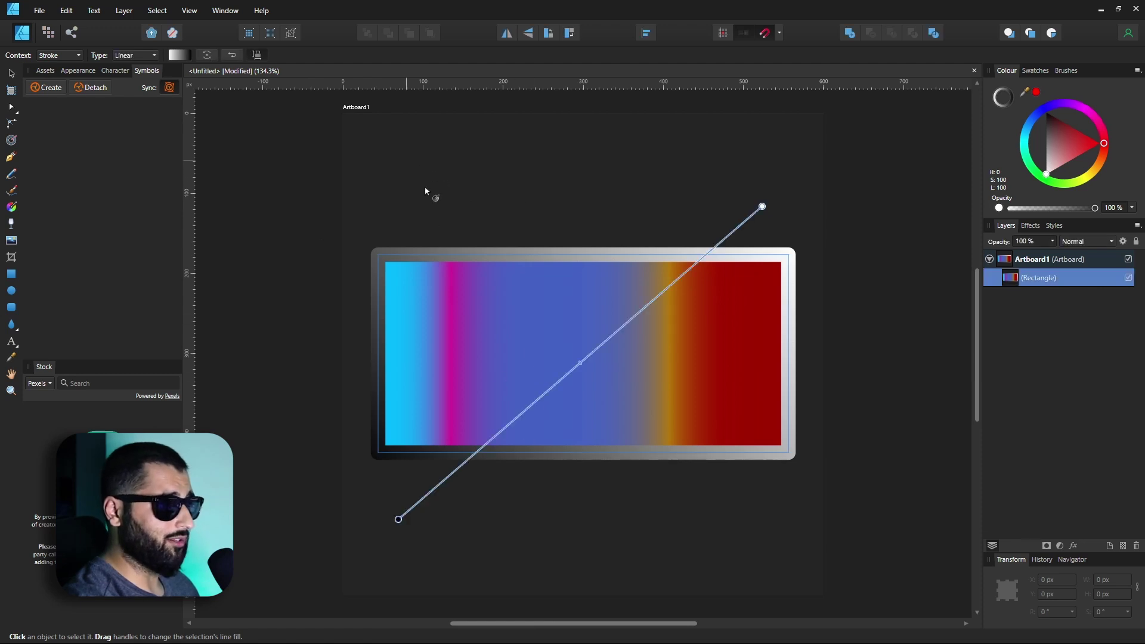
pyautogui.moveTo(404, 158); pyautogui.dragTo(603, 531)
pyautogui.moveTo(687, 171); pyautogui.dragTo(678, 549)
pyautogui.moveTo(539, 176); pyautogui.dragTo(432, 542)
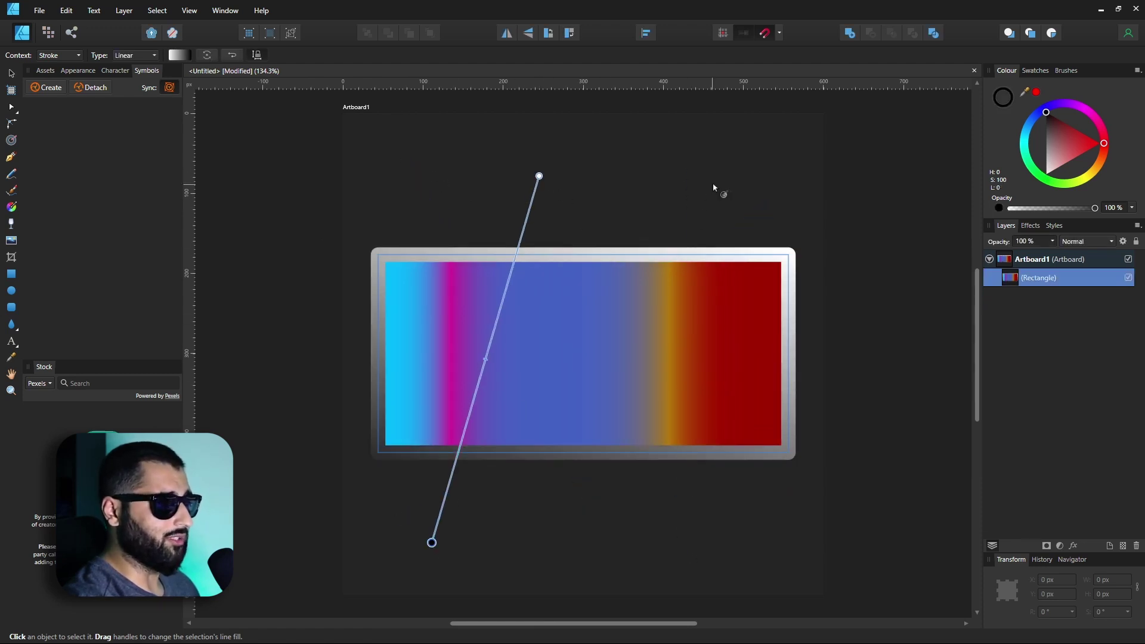
pyautogui.moveTo(711, 183); pyautogui.dragTo(529, 575)
pyautogui.moveTo(425, 188); pyautogui.dragTo(715, 549)
pyautogui.moveTo(689, 206); pyautogui.dragTo(578, 552)
pyautogui.moveTo(568, 212); pyautogui.dragTo(521, 558)
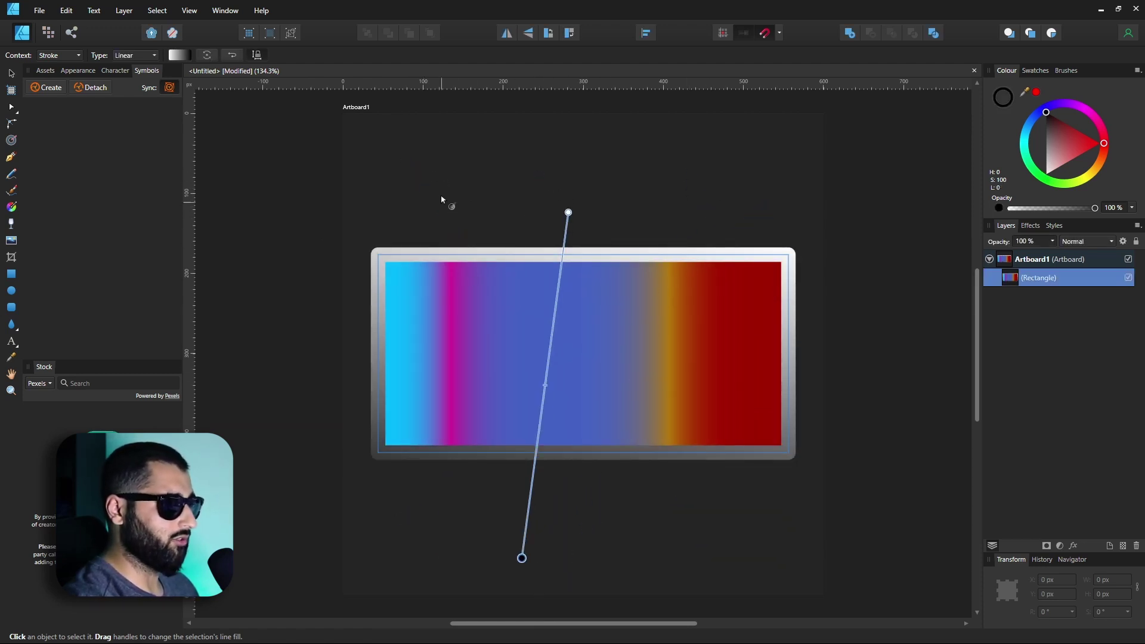
pyautogui.moveTo(442, 197); pyautogui.dragTo(596, 557)
pyautogui.moveTo(703, 215); pyautogui.dragTo(601, 552)
pyautogui.moveTo(440, 185); pyautogui.dragTo(378, 491)
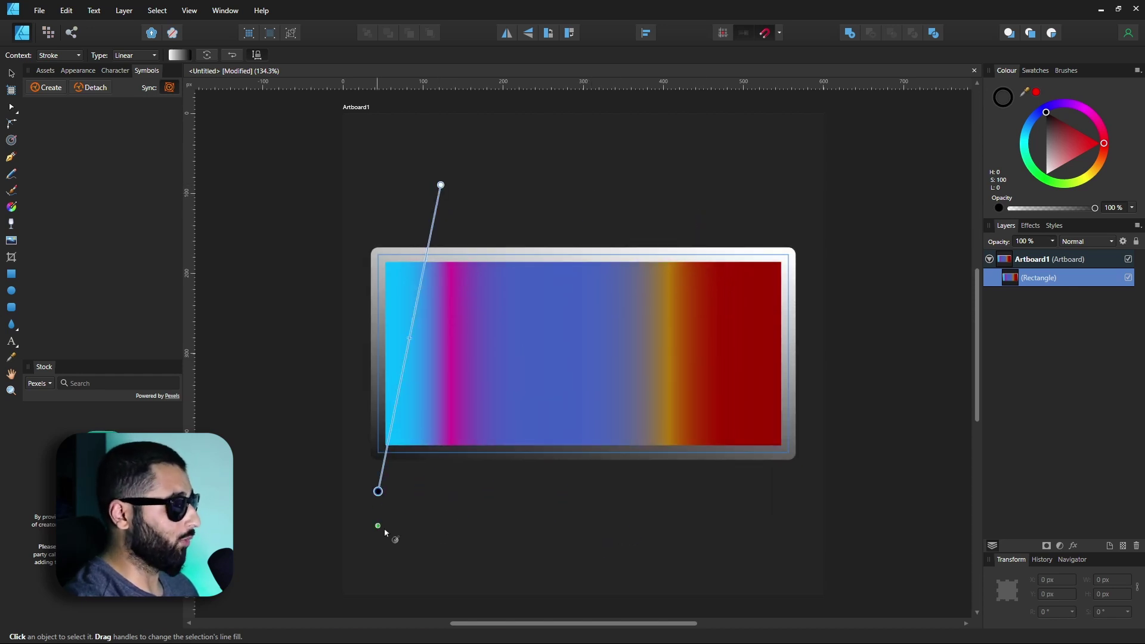
pyautogui.moveTo(788, 167); pyautogui.dragTo(424, 516)
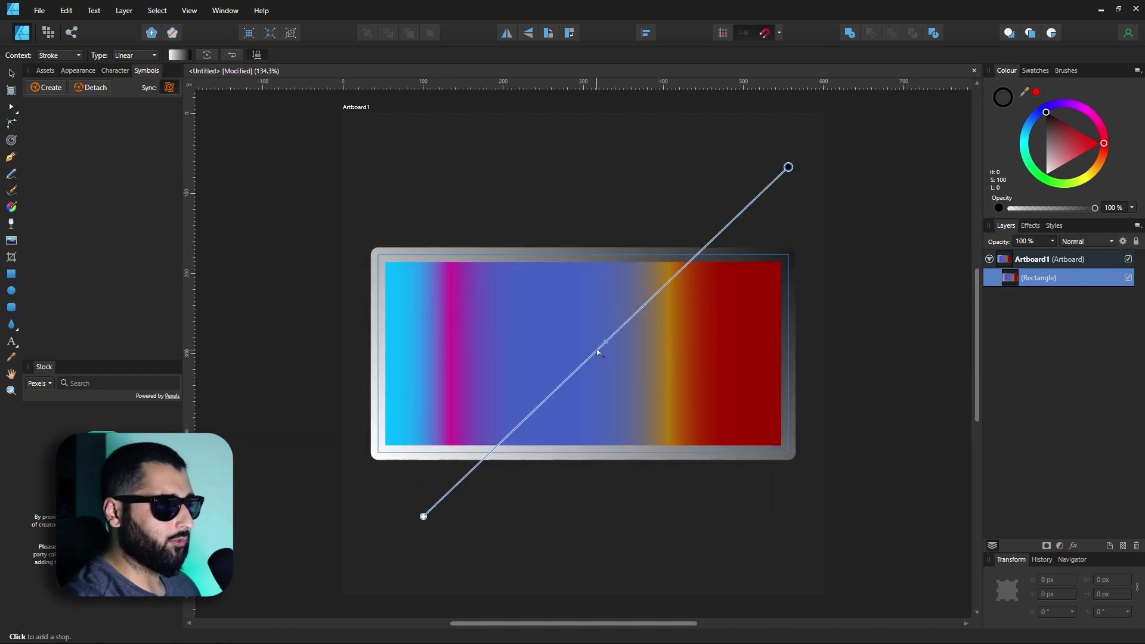
# - Centre the border gradient's midpoint on the line and reverse its direction
pyautogui.moveTo(607, 341)
pyautogui.mouseDown()
pyautogui.moveTo(650, 301)
pyautogui.moveTo(502, 437)
pyautogui.moveTo(635, 338)
pyautogui.mouseUp()
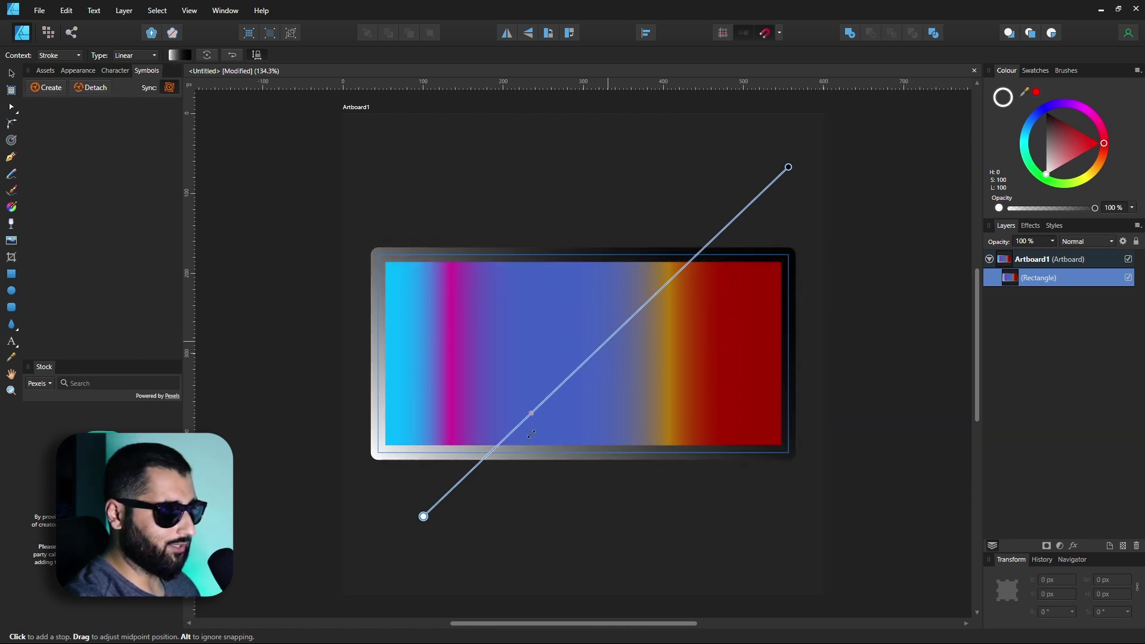
pyautogui.moveTo(531, 434); pyautogui.dragTo(598, 348)
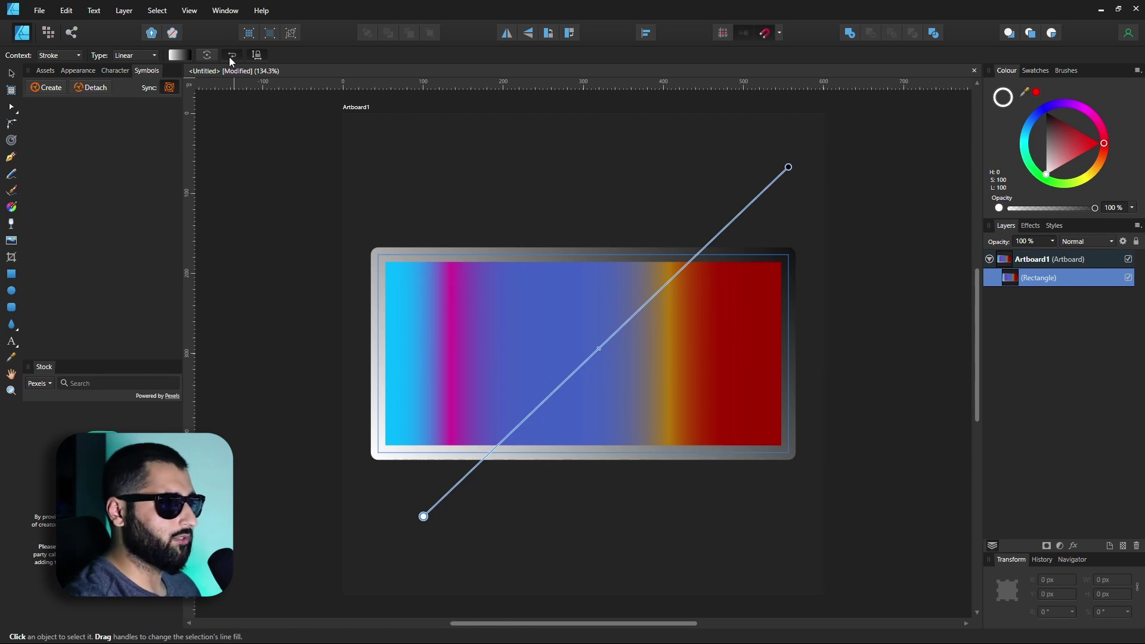
pyautogui.click(229, 57)
# - Toggle the border gradient's direction, then switch gradient editing to the rectangle's fill
pyautogui.click(229, 58)
pyautogui.click(229, 56)
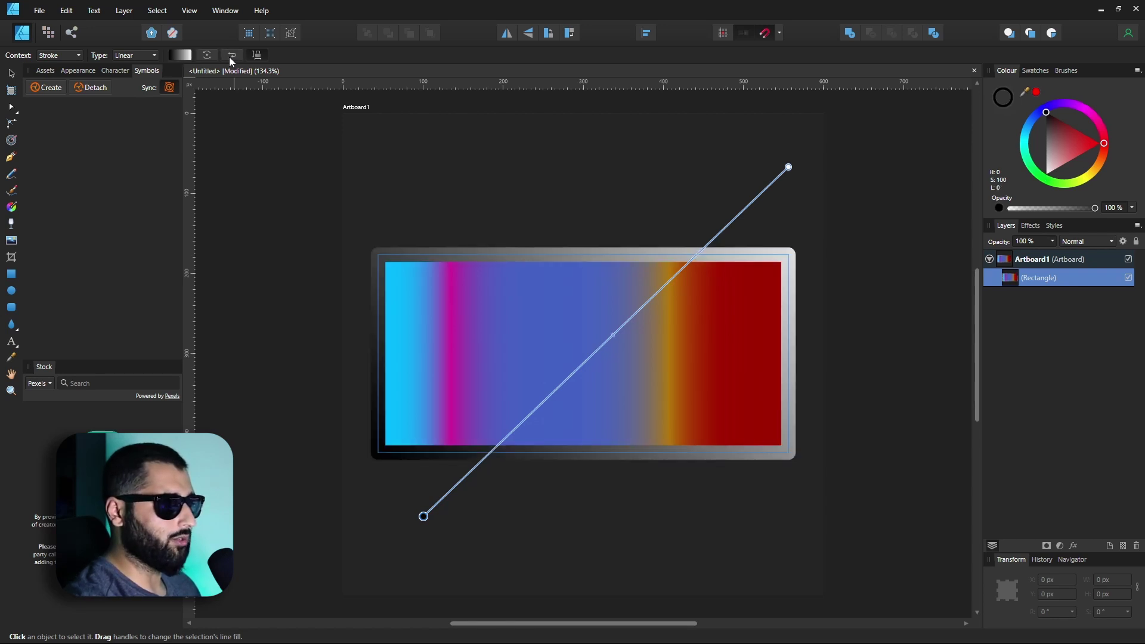
pyautogui.click(229, 56)
pyautogui.click(229, 56)
pyautogui.click(178, 55)
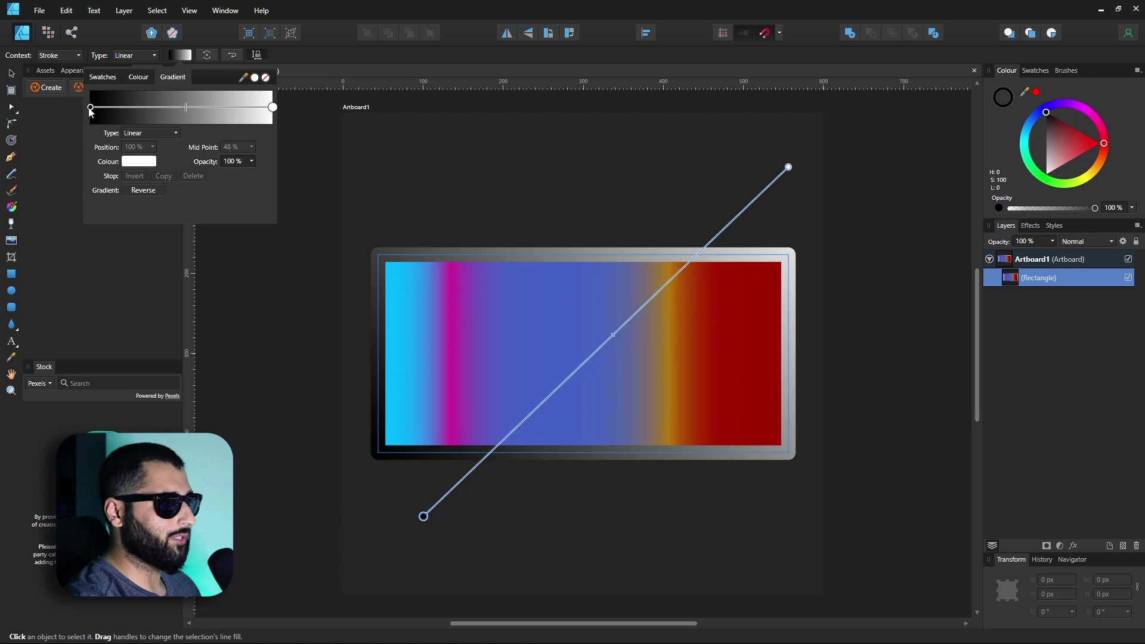
pyautogui.click(58, 54)
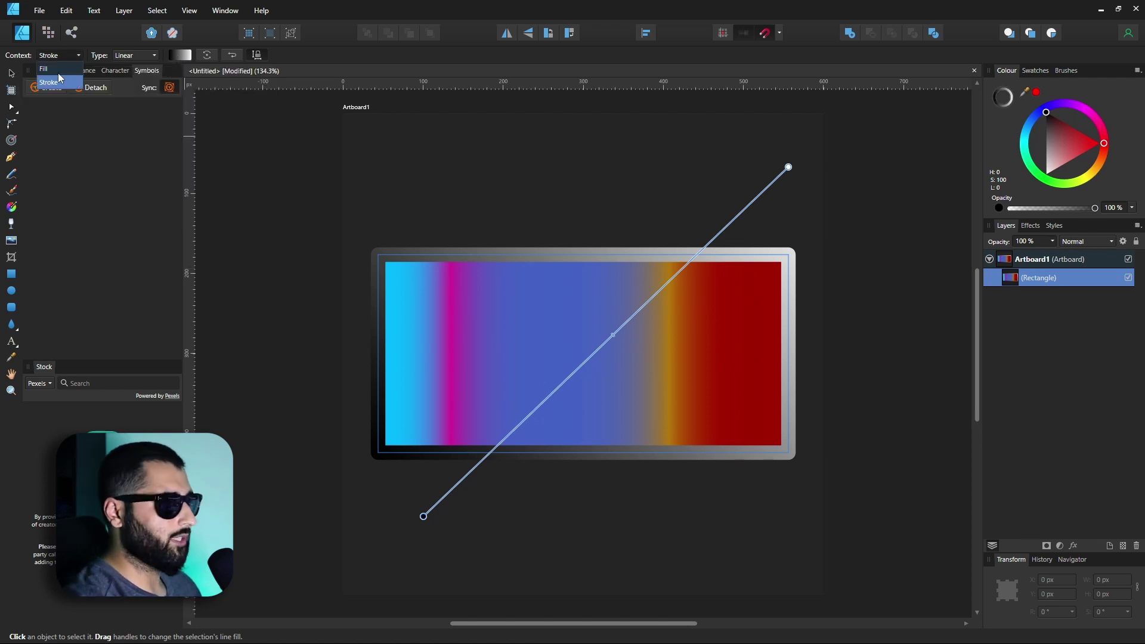
pyautogui.click(55, 69)
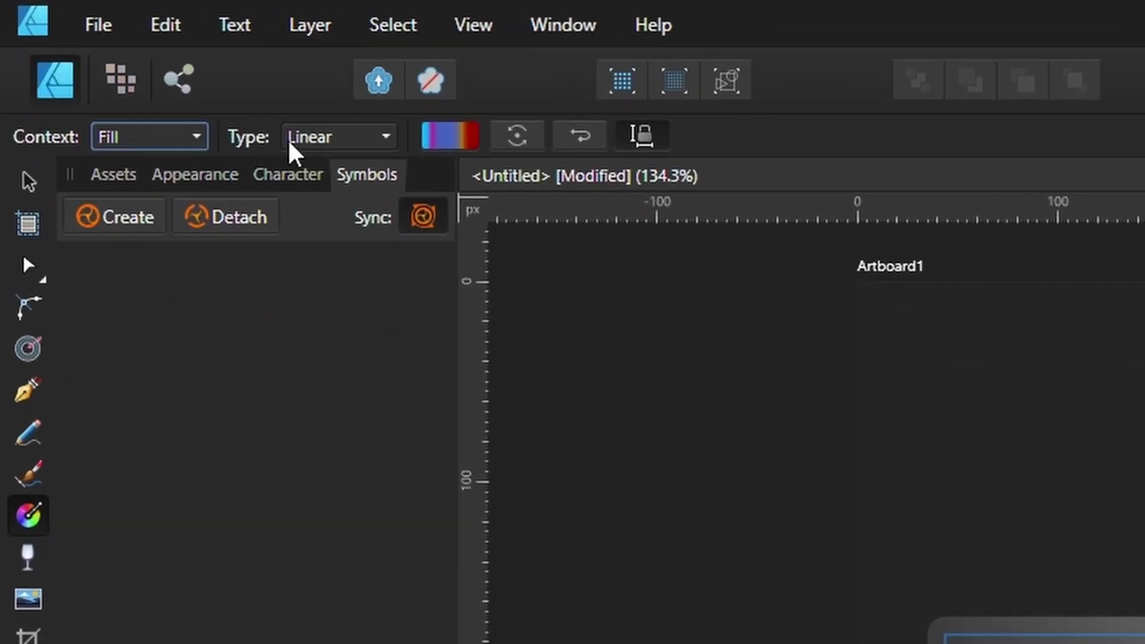
# - Make the fill an elliptical gradient centred in the rectangle, sized so red reaches the edges
pyautogui.click(346, 145)
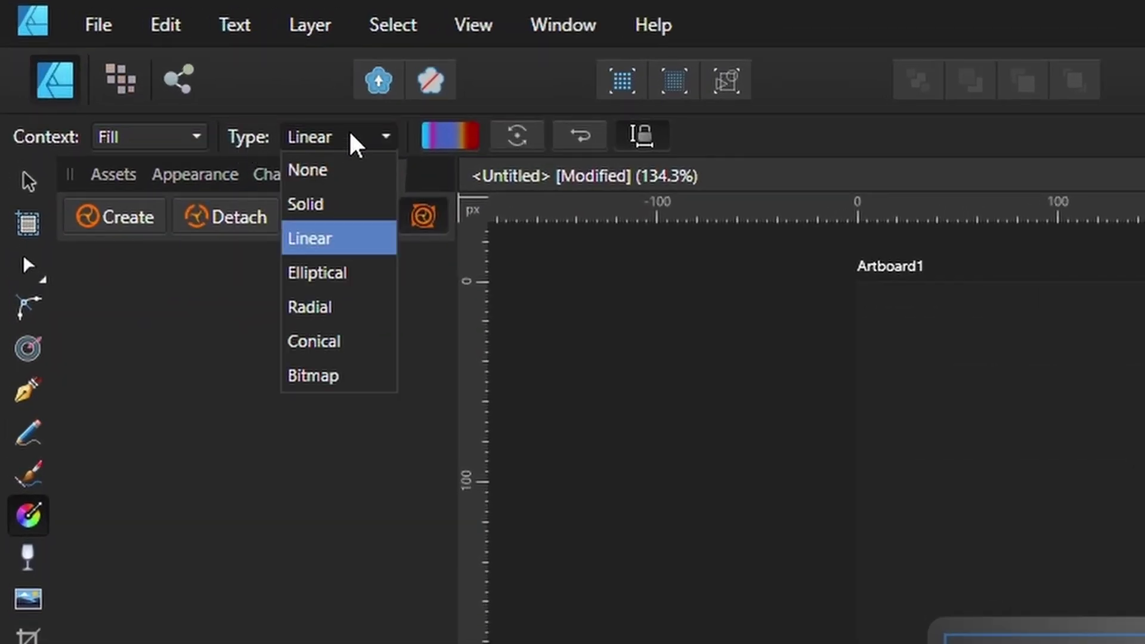
pyautogui.click(345, 276)
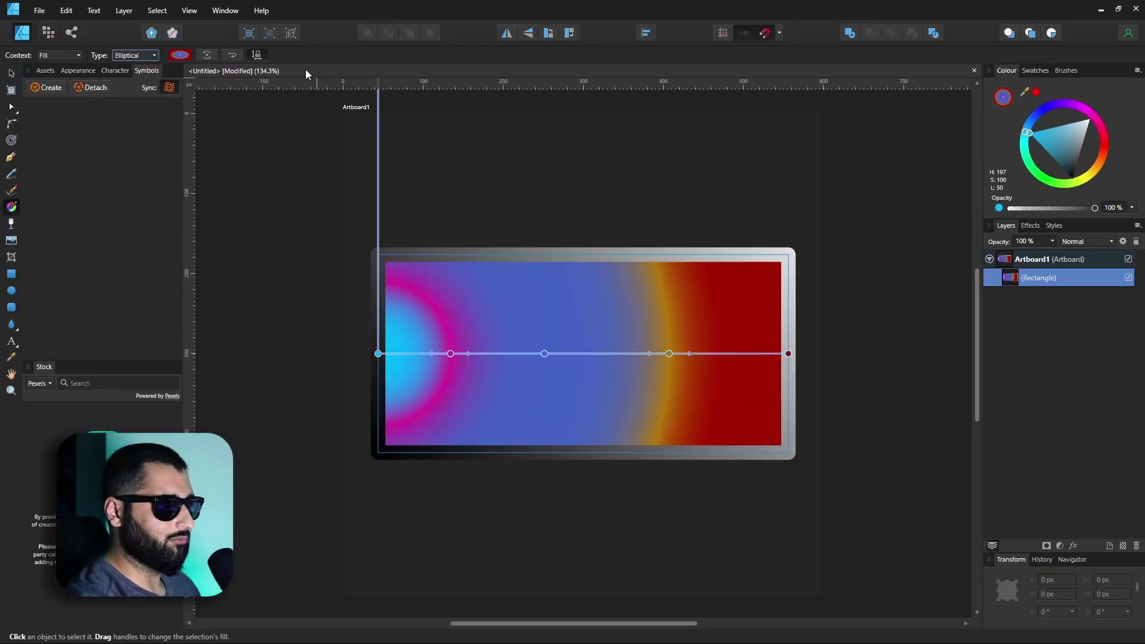
pyautogui.scroll(-2, 479, 348)
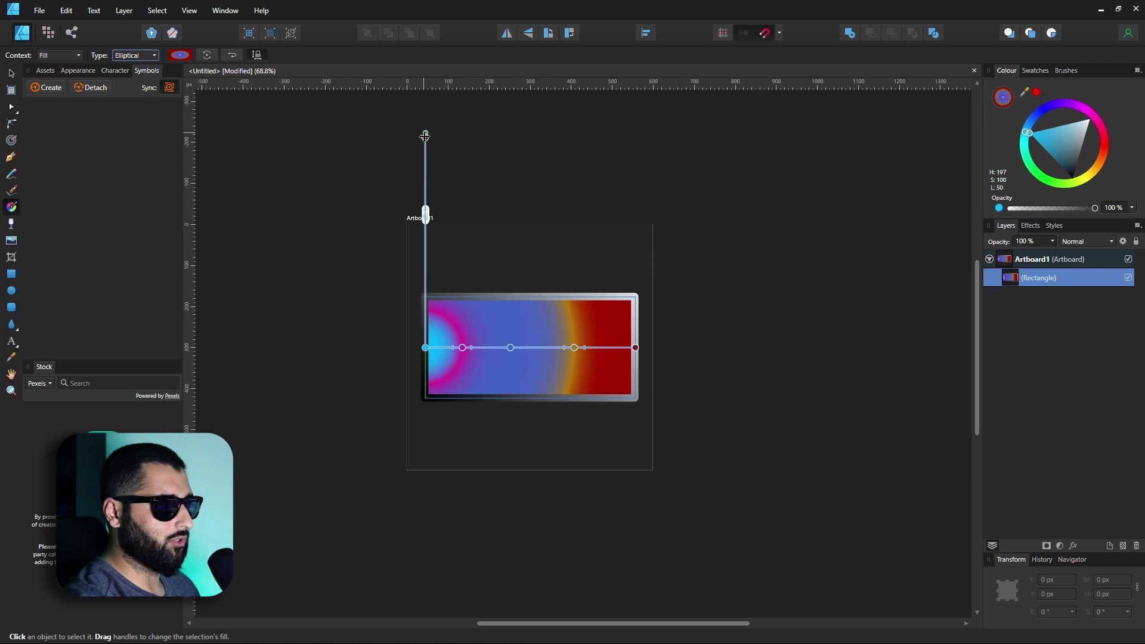
pyautogui.moveTo(424, 137); pyautogui.dragTo(427, 173)
pyautogui.moveTo(426, 348); pyautogui.dragTo(538, 349)
pyautogui.moveTo(711, 347); pyautogui.dragTo(600, 350)
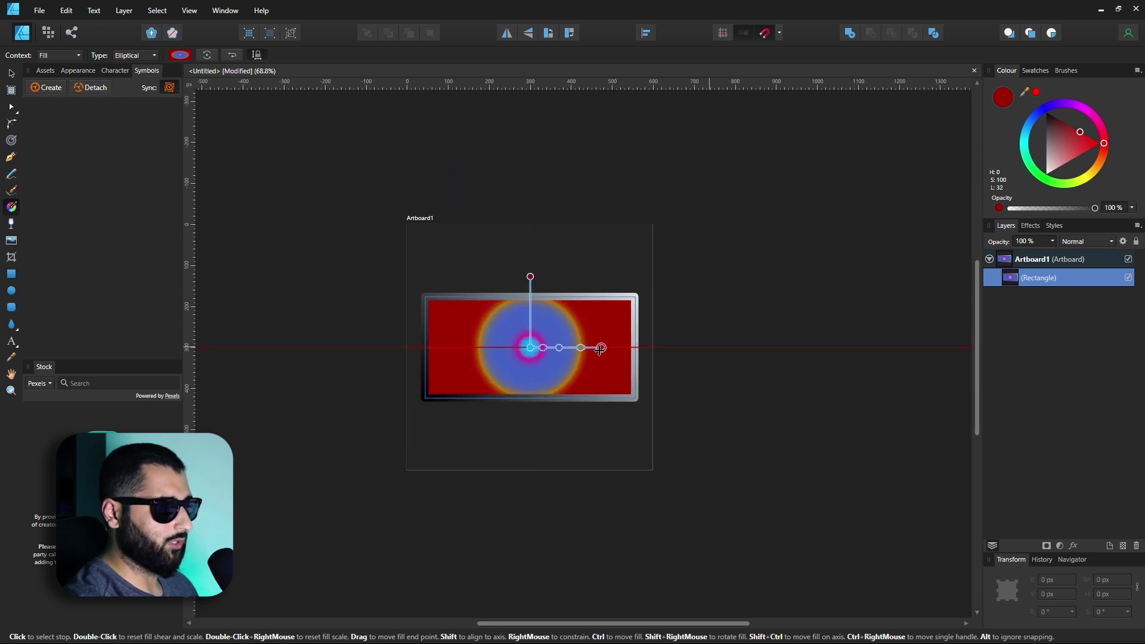
pyautogui.hotkey('ctrl', 'alt', '0')
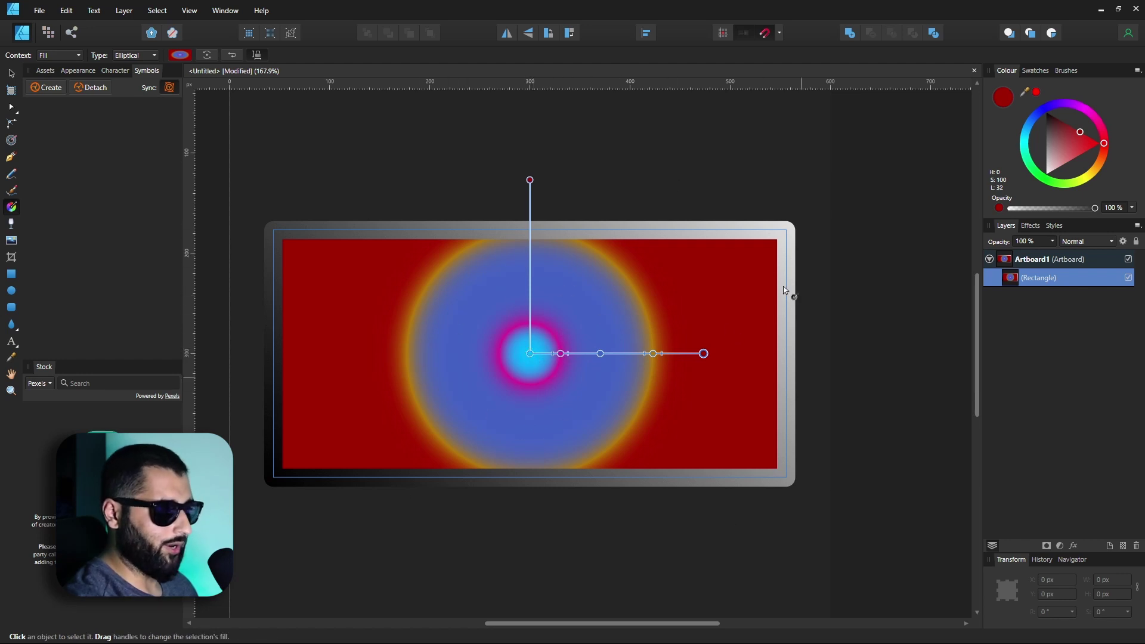
pyautogui.moveTo(703, 354); pyautogui.dragTo(873, 354)
pyautogui.click(149, 56)
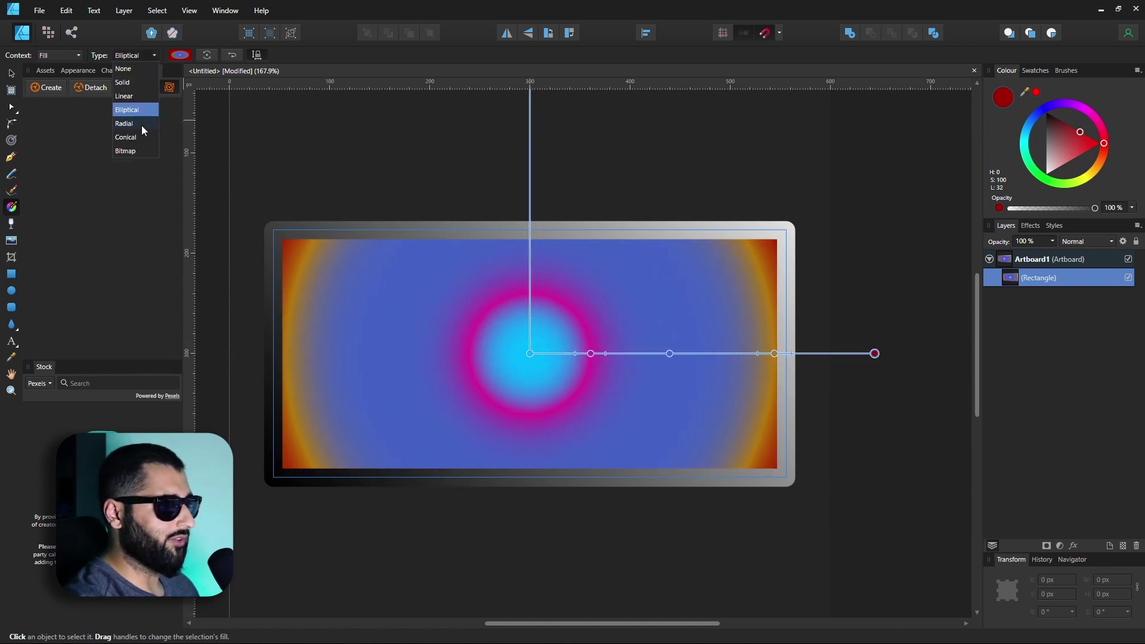
# - Switch the fill to a linear gradient running diagonally from top left to bottom right
pyautogui.click(138, 125)
pyautogui.click(135, 56)
pyautogui.click(137, 137)
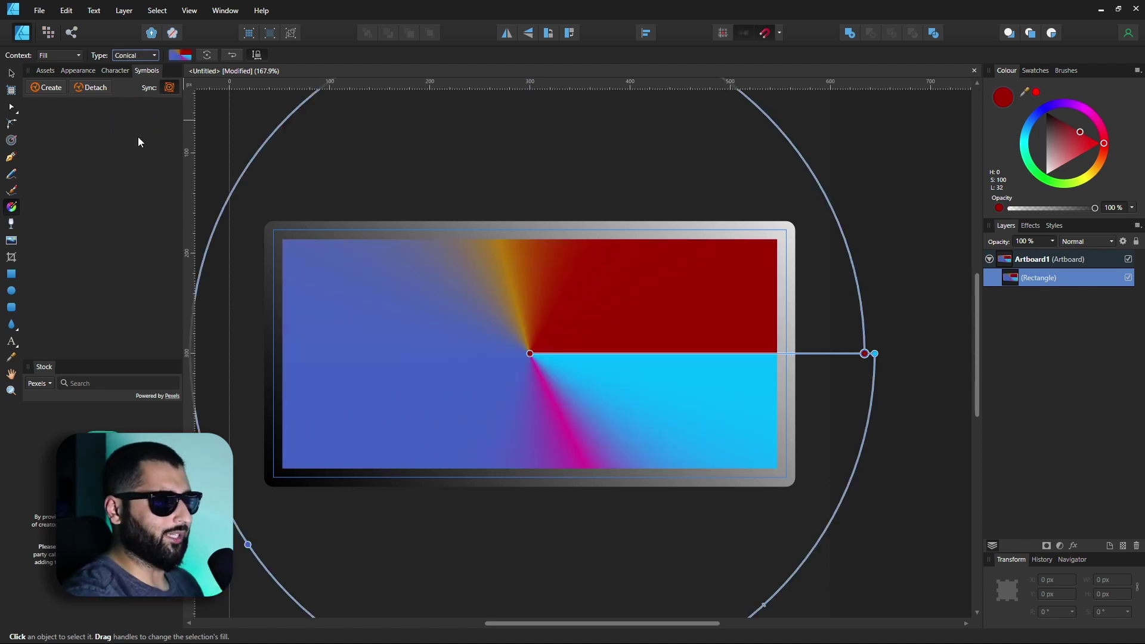
pyautogui.scroll(3, 141, 56)
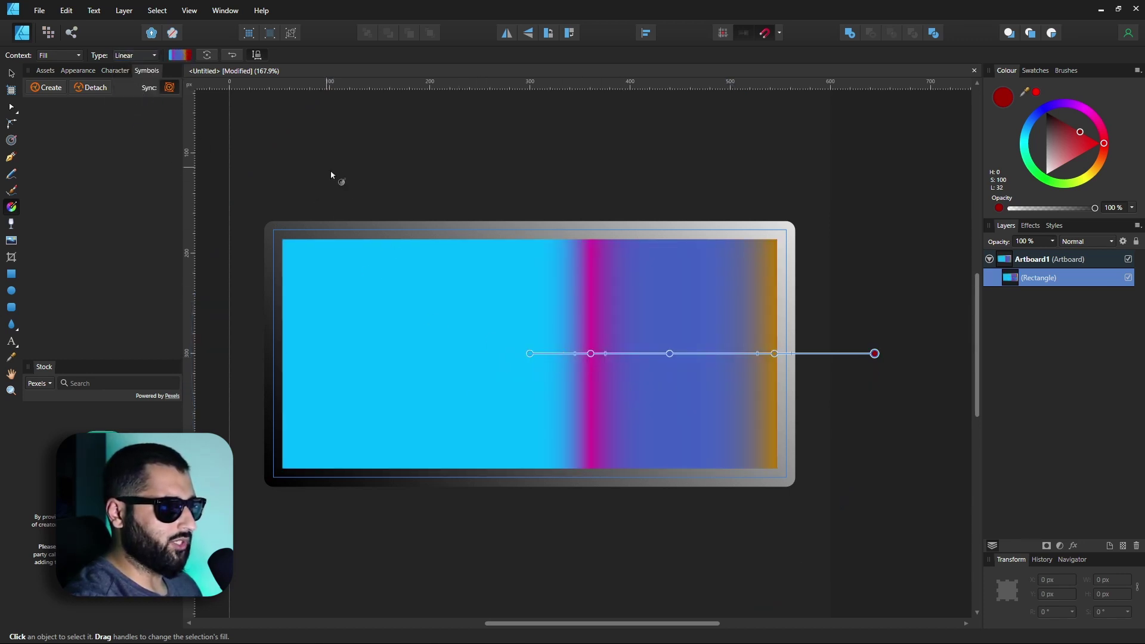
pyautogui.moveTo(327, 167); pyautogui.dragTo(870, 547)
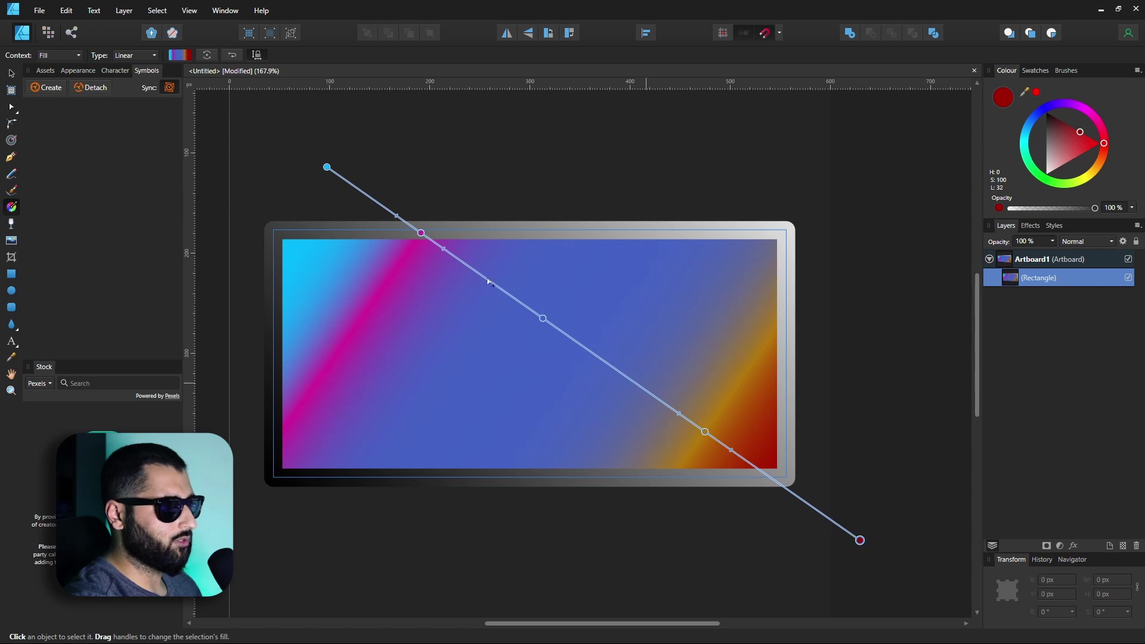
# - Remove the orange and blue stops and move the magenta stop to 46%
pyautogui.click(179, 55)
pyautogui.click(220, 108)
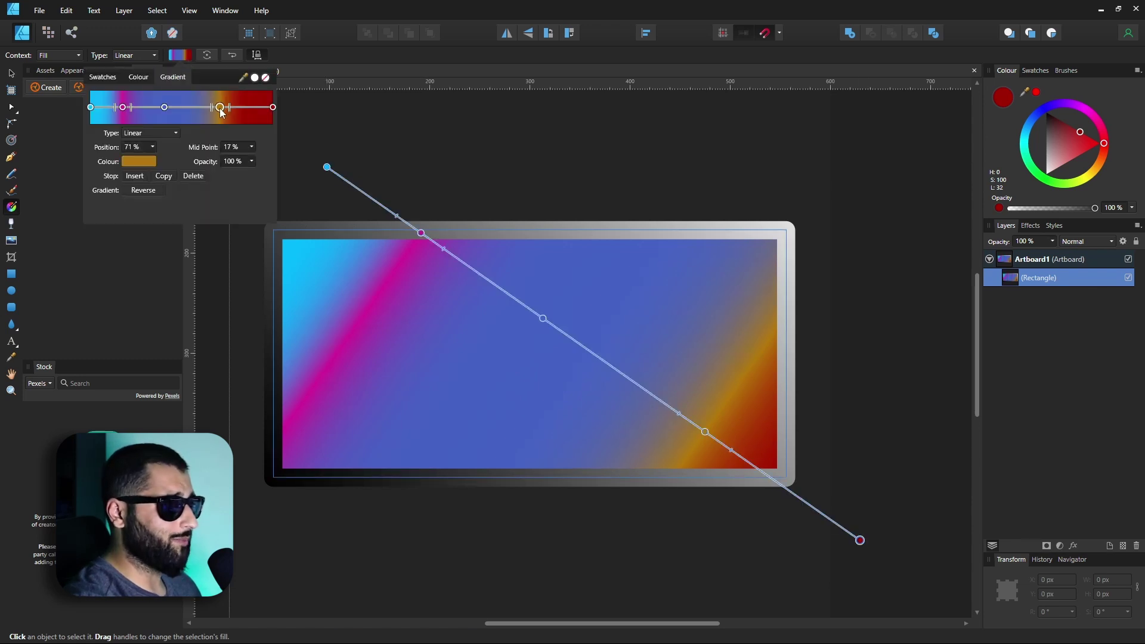
pyautogui.moveTo(220, 107); pyautogui.dragTo(215, 209)
pyautogui.moveTo(164, 107); pyautogui.dragTo(191, 209)
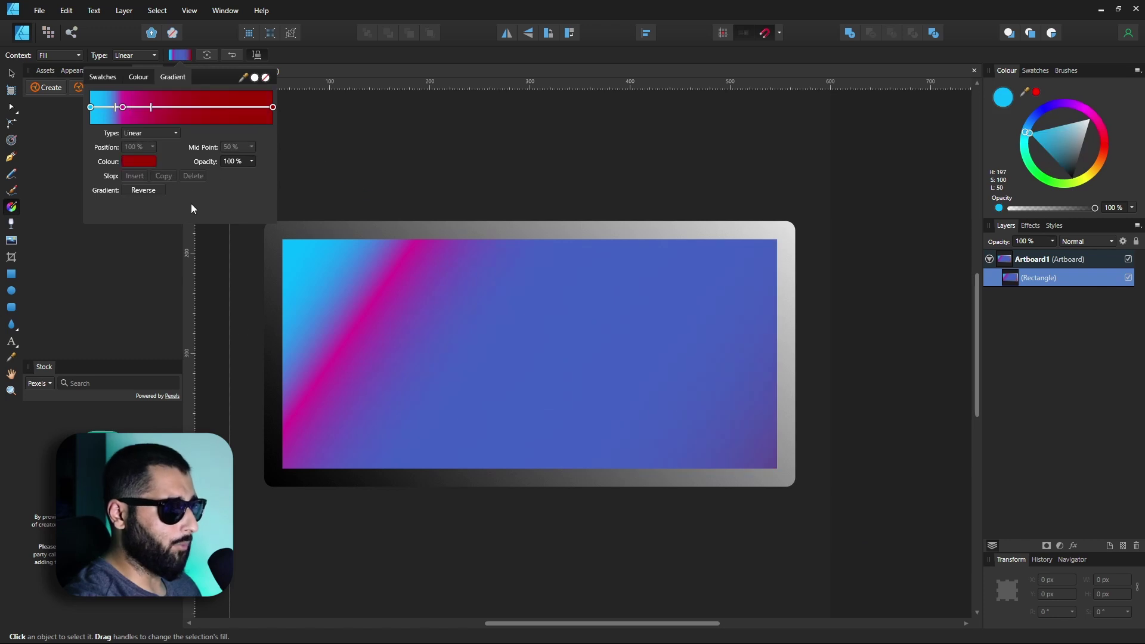
pyautogui.moveTo(122, 107); pyautogui.dragTo(175, 107)
pyautogui.press('Escape')
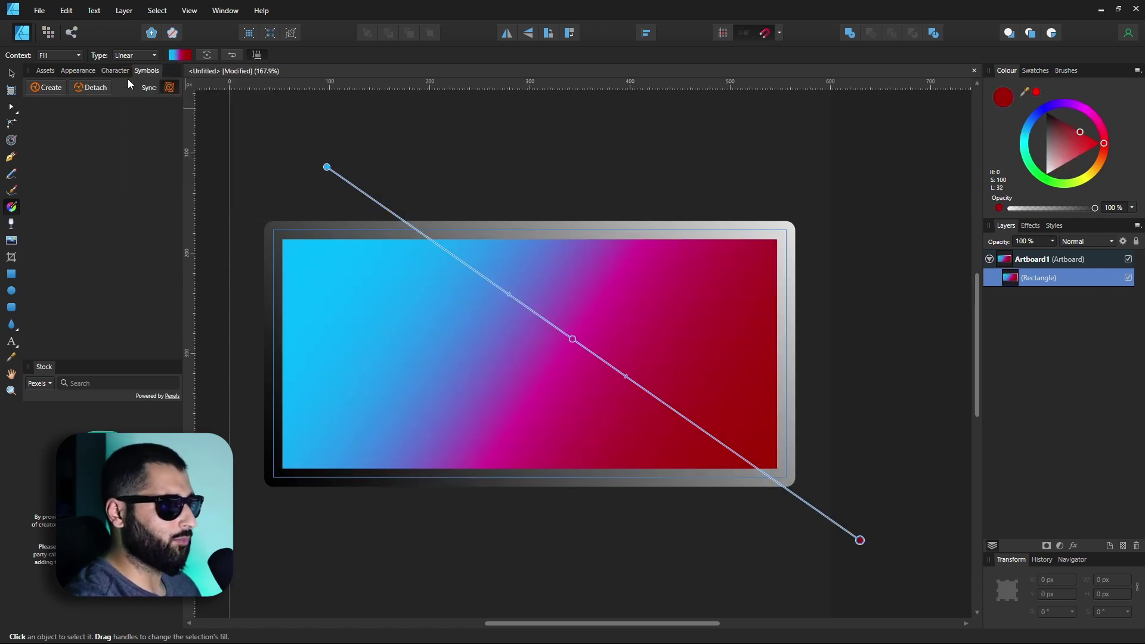
pyautogui.click(188, 56)
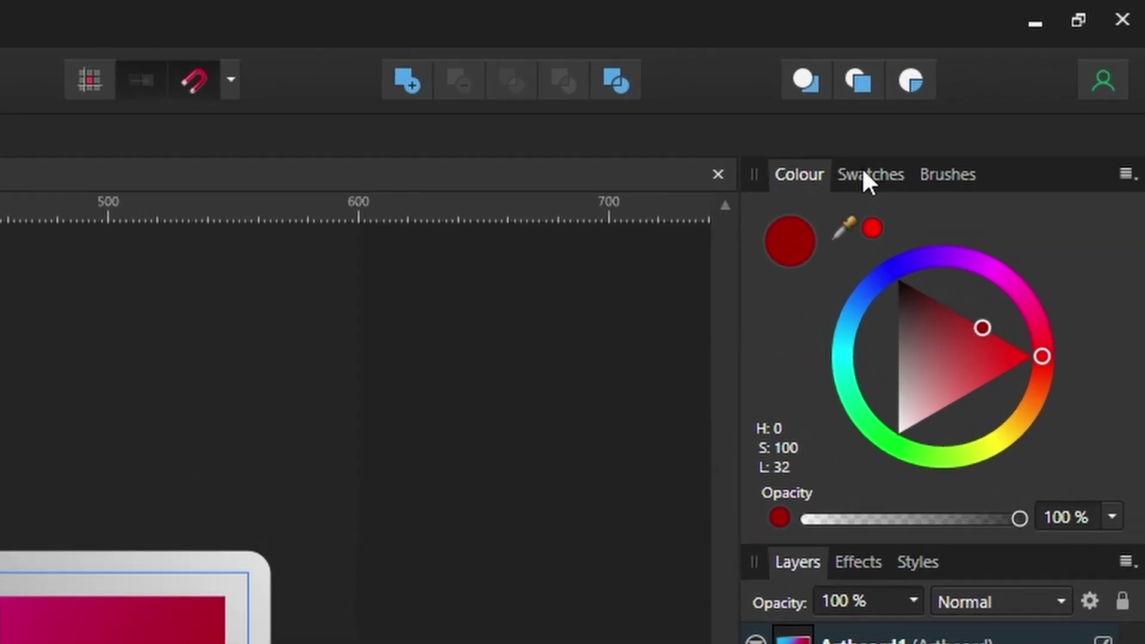
# - Add the cyan-magenta-red gradient fill to the Brand Colours palette in Swatches
pyautogui.click(863, 172)
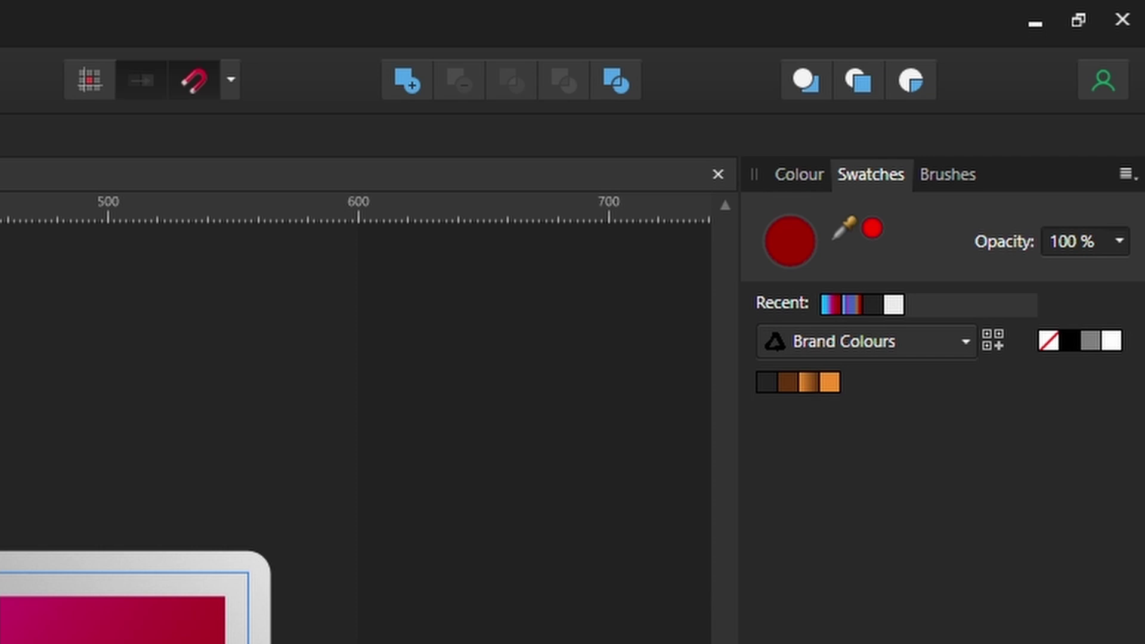
pyautogui.click(993, 341)
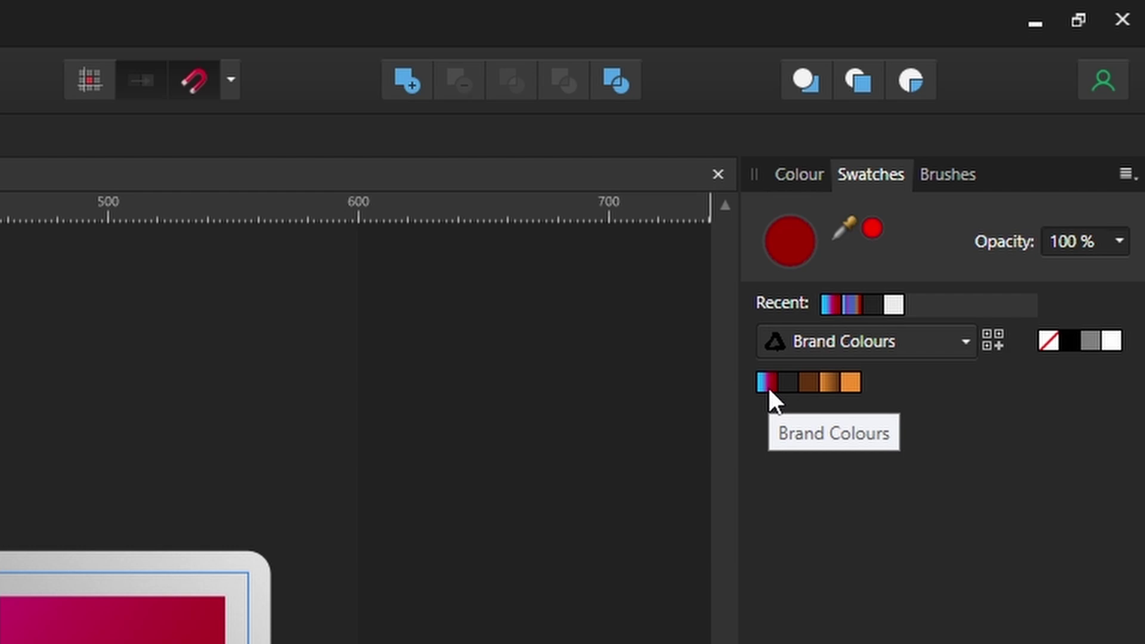
pyautogui.scroll(-2, 272, 559)
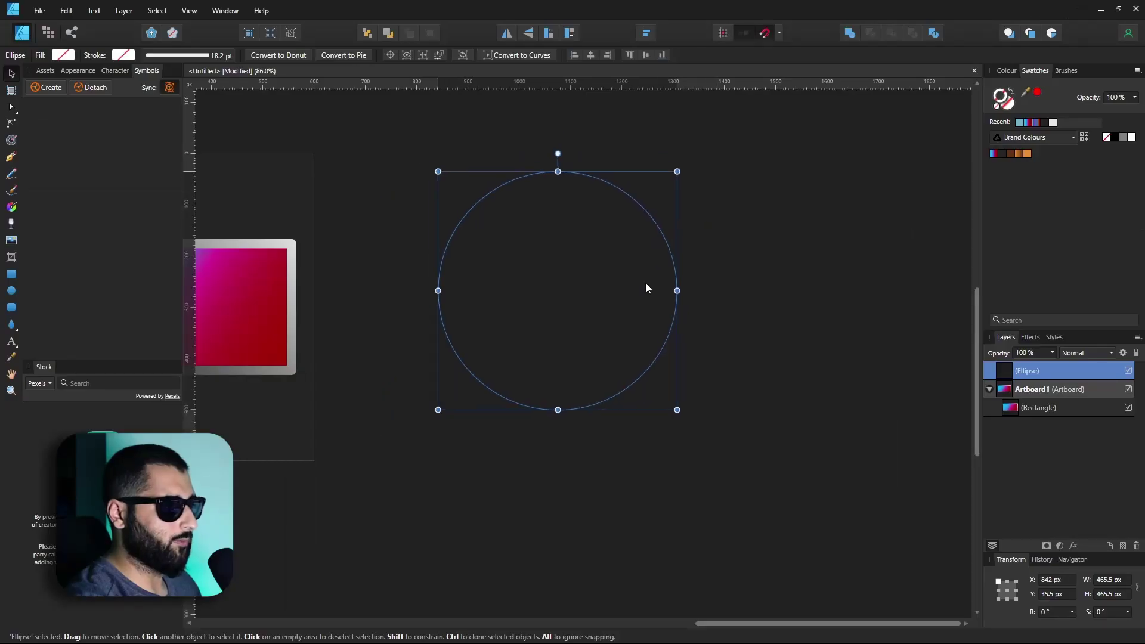
# - Fill the circle with the saved brand gradient, running from top-right cyan to bottom-left red
pyautogui.moveTo(646, 284); pyautogui.dragTo(663, 301)
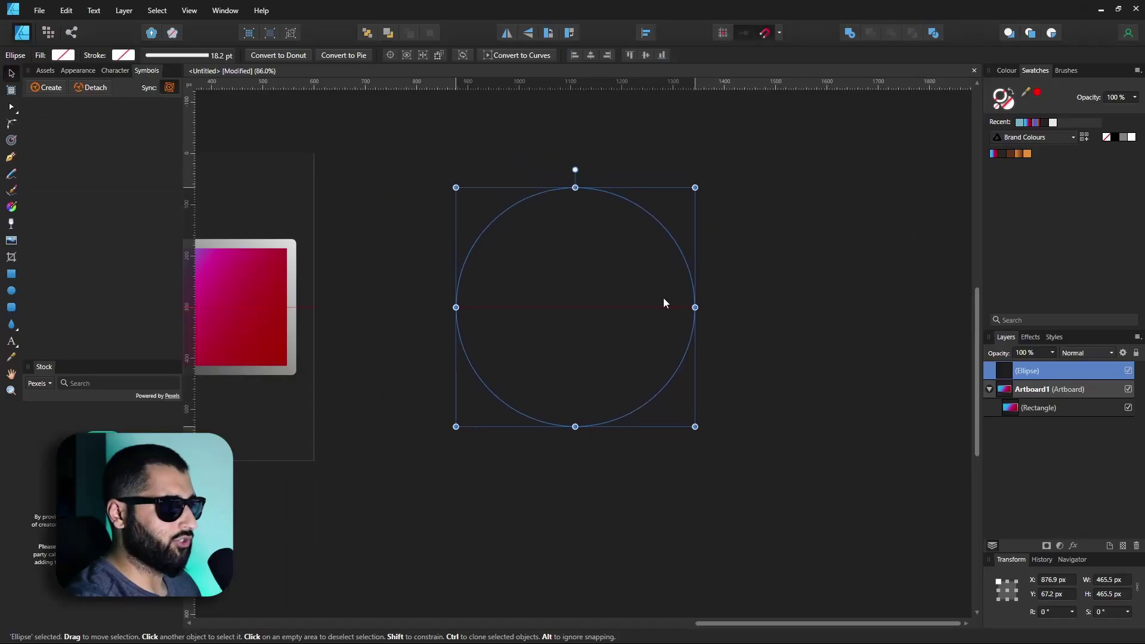
pyautogui.click(992, 153)
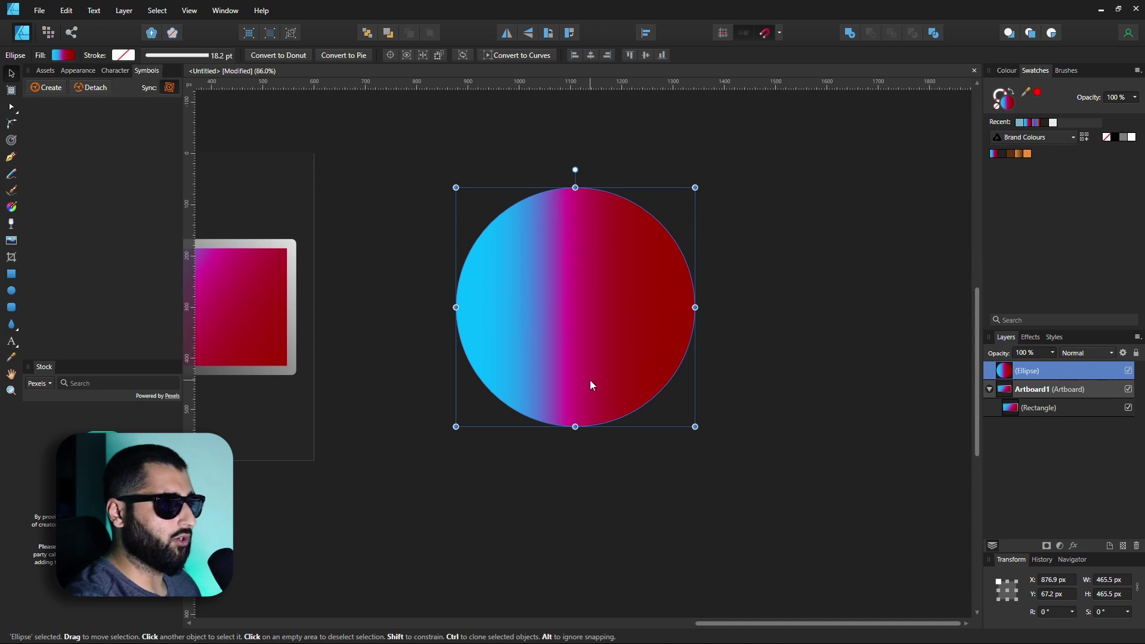
pyautogui.click(11, 207)
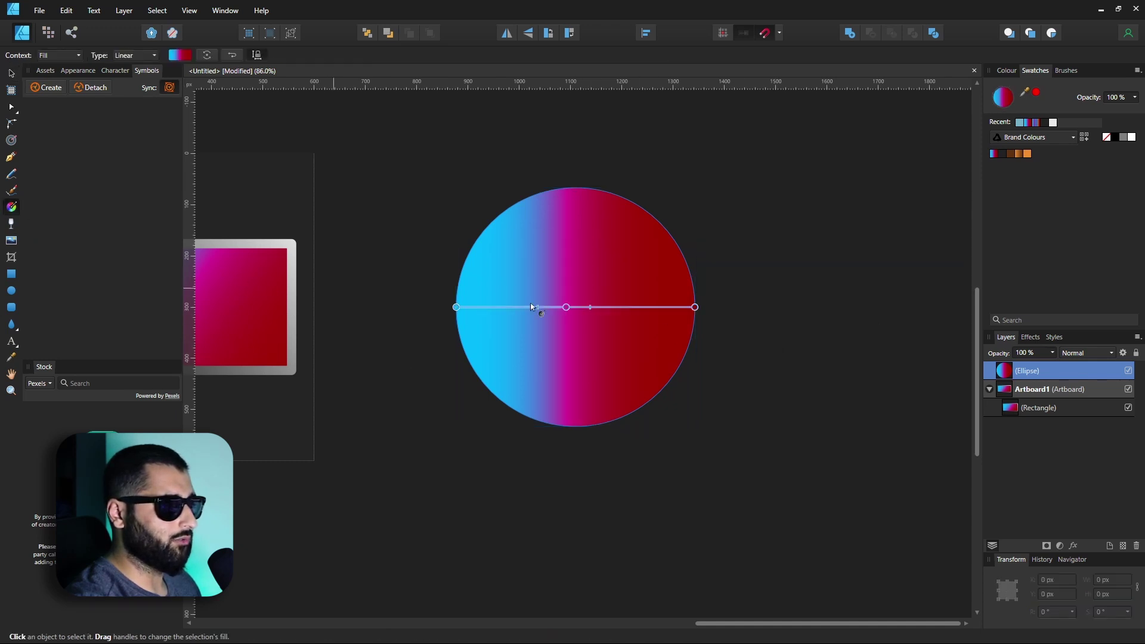
pyautogui.moveTo(409, 186); pyautogui.dragTo(792, 524)
pyautogui.moveTo(759, 196); pyautogui.dragTo(371, 501)
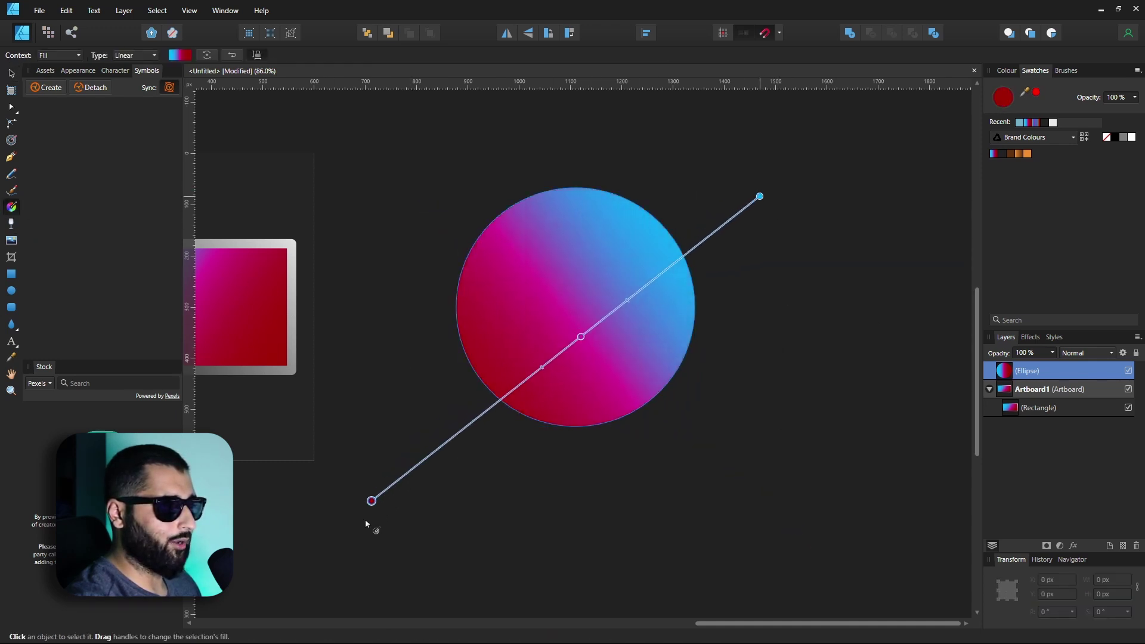
# - Give the circle a thick gradient outline running diagonally from upper left to lower right
pyautogui.press('v')
pyautogui.moveTo(543, 257)
pyautogui.mouseDown()
pyautogui.moveTo(620, 271)
pyautogui.moveTo(557, 263)
pyautogui.mouseUp()
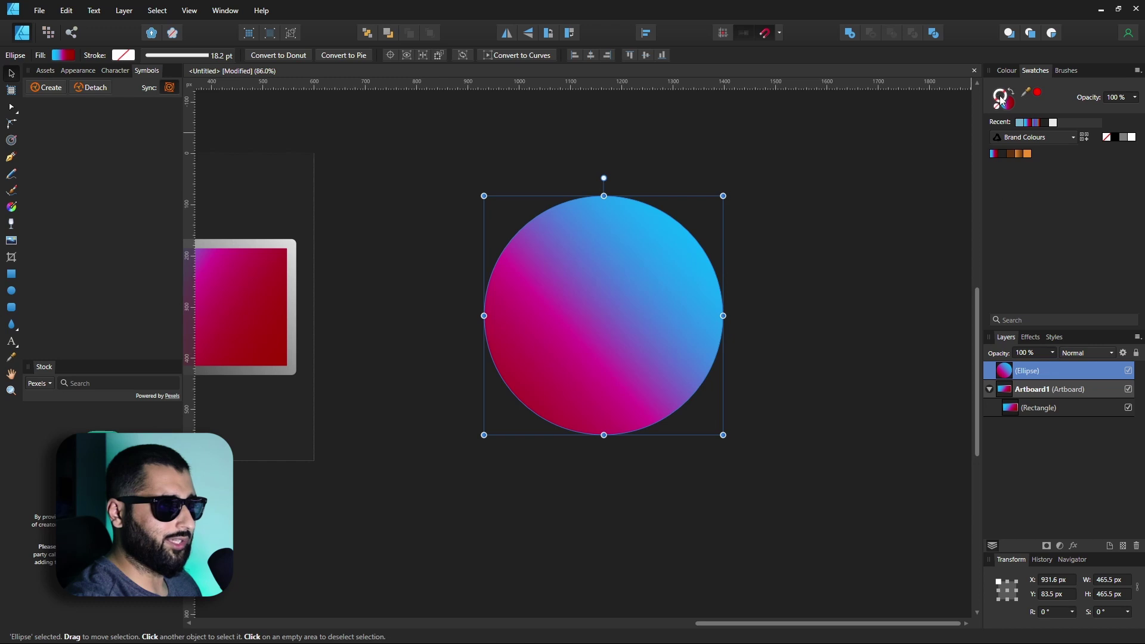
pyautogui.moveTo(1001, 100)
pyautogui.mouseDown()
pyautogui.moveTo(1008, 168)
pyautogui.moveTo(723, 316)
pyautogui.mouseUp()
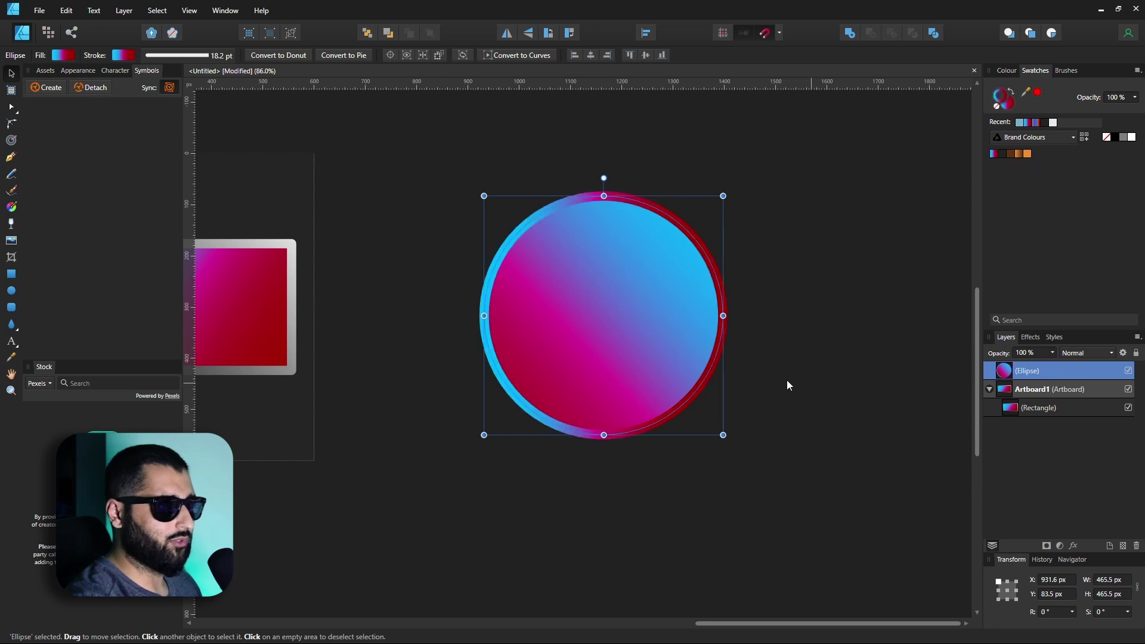
pyautogui.press('g')
pyautogui.click(59, 55)
pyautogui.click(62, 86)
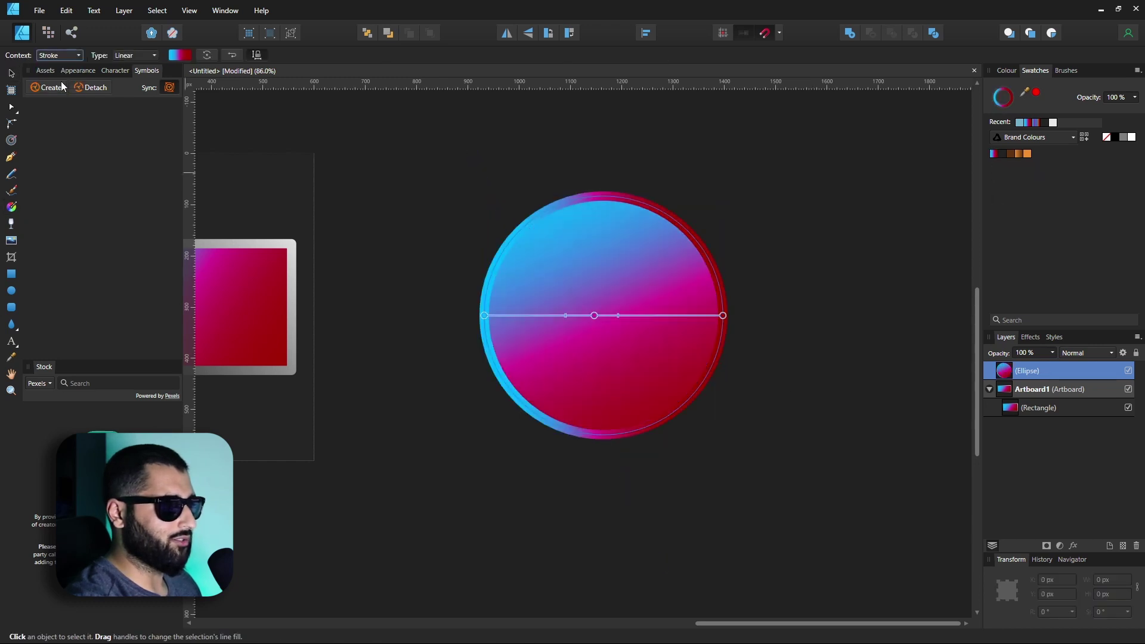
pyautogui.moveTo(779, 180); pyautogui.dragTo(450, 524)
pyautogui.moveTo(446, 215)
pyautogui.mouseDown()
pyautogui.moveTo(455, 238)
pyautogui.moveTo(667, 418)
pyautogui.mouseUp()
pyautogui.scroll(-2, 572, 447)
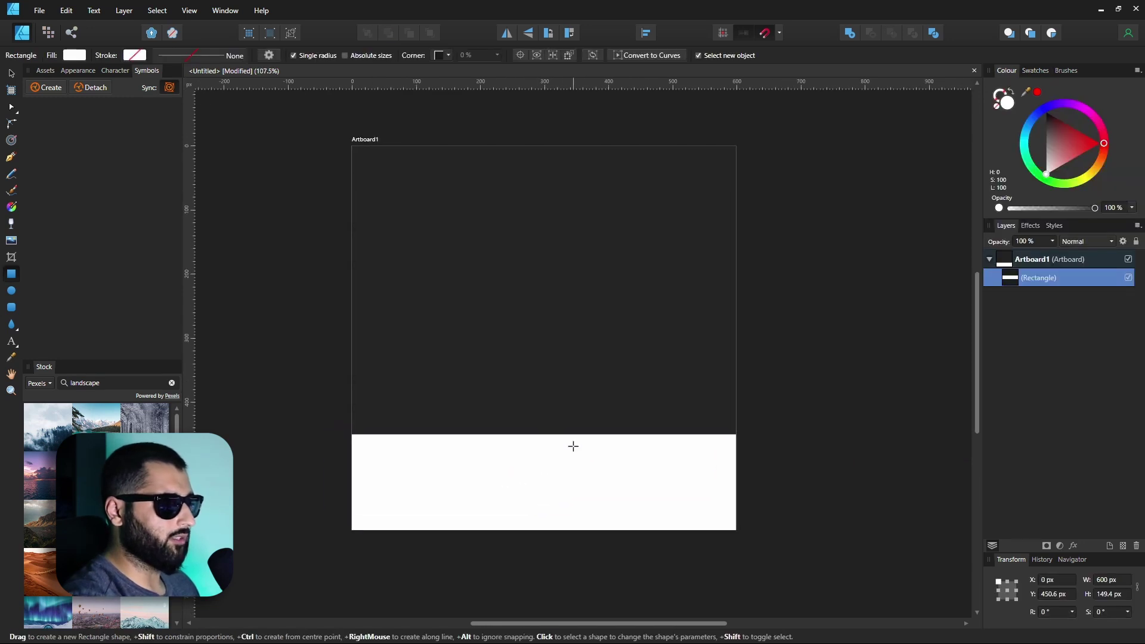
# - Lay a linear gradient left to right across the white banner rectangle
pyautogui.click(539, 436)
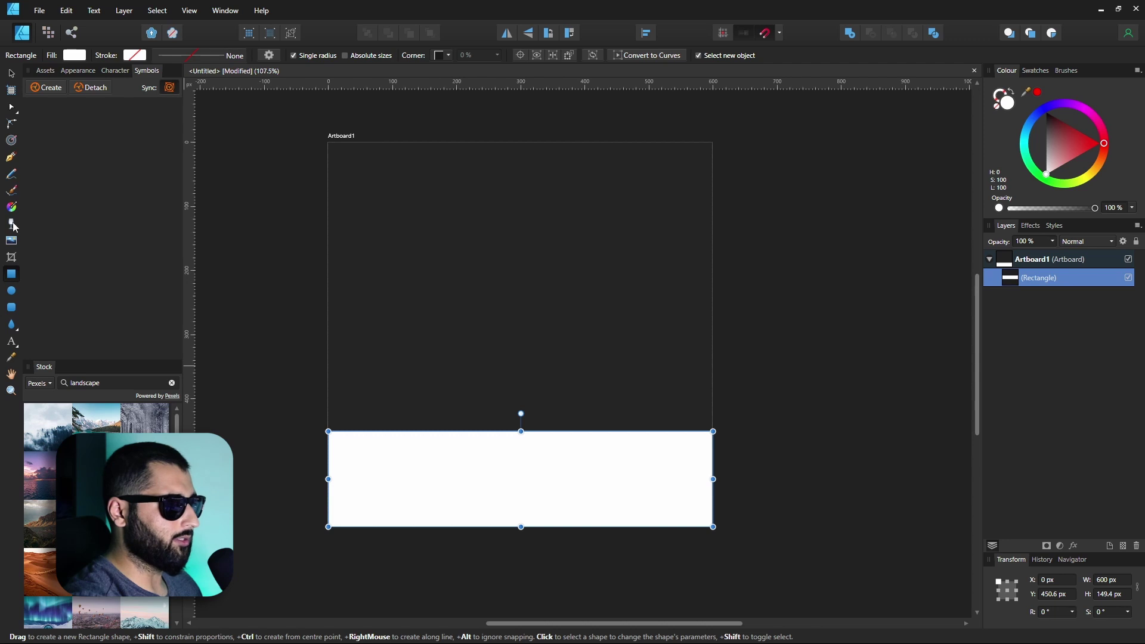
pyautogui.press('g')
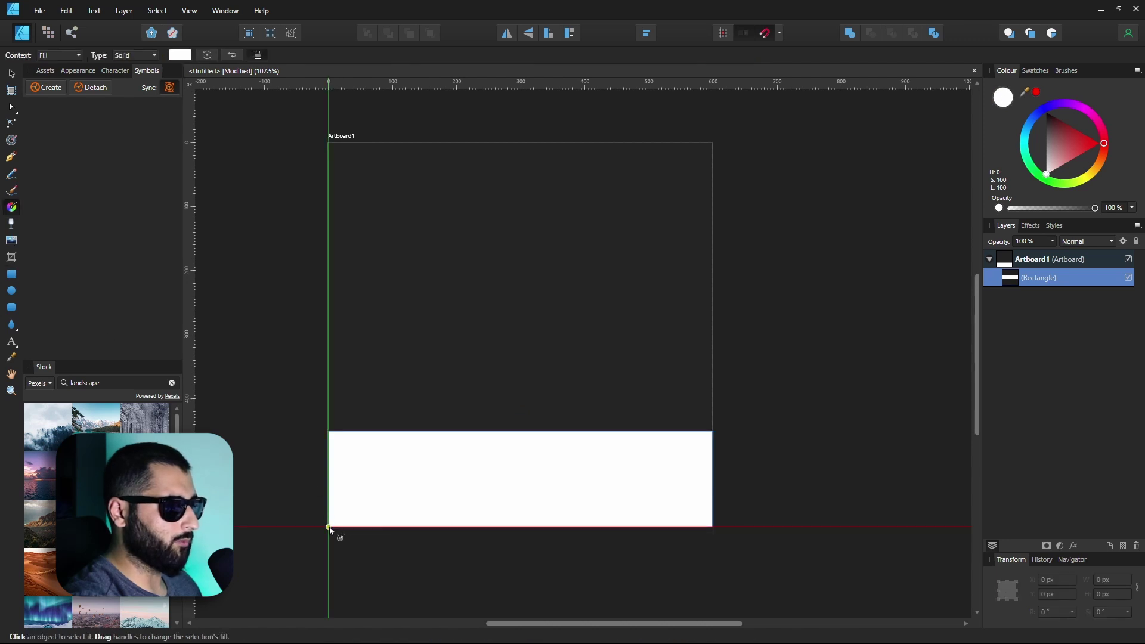
pyautogui.moveTo(329, 527); pyautogui.dragTo(713, 430)
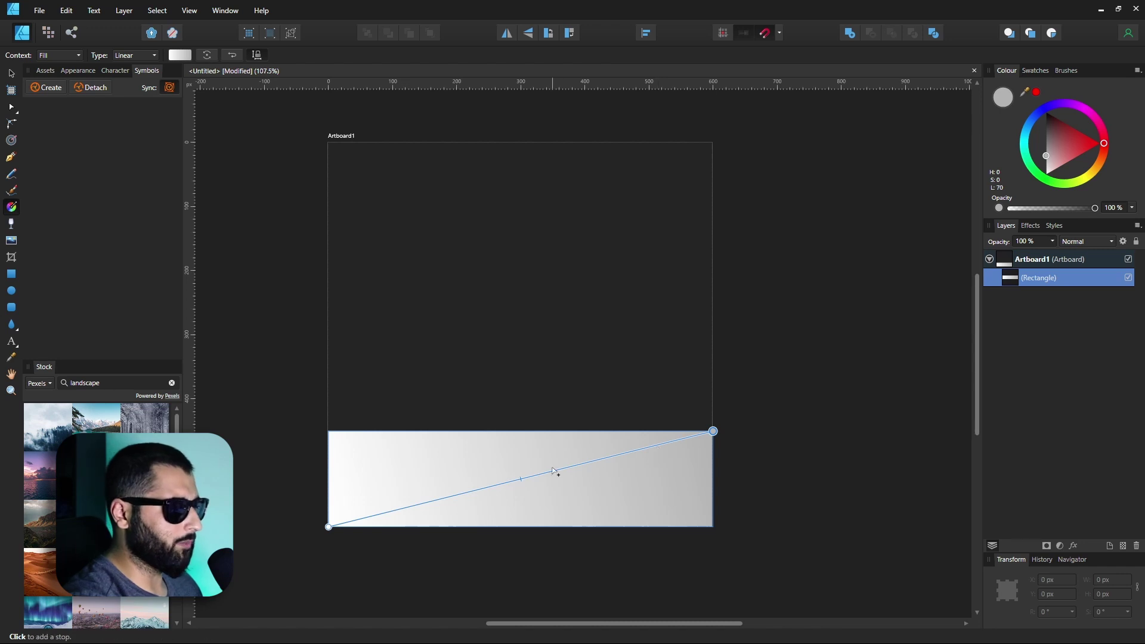
# - Set the gradient's right stop to 0% opacity so the banner fades out rightward
pyautogui.click(180, 55)
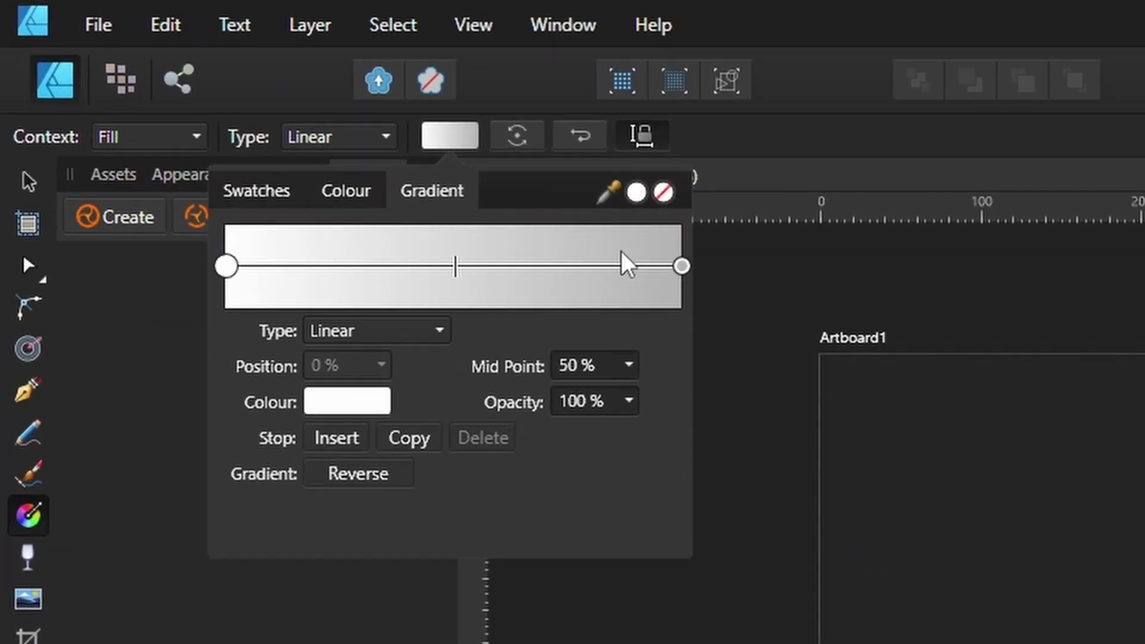
pyautogui.click(681, 267)
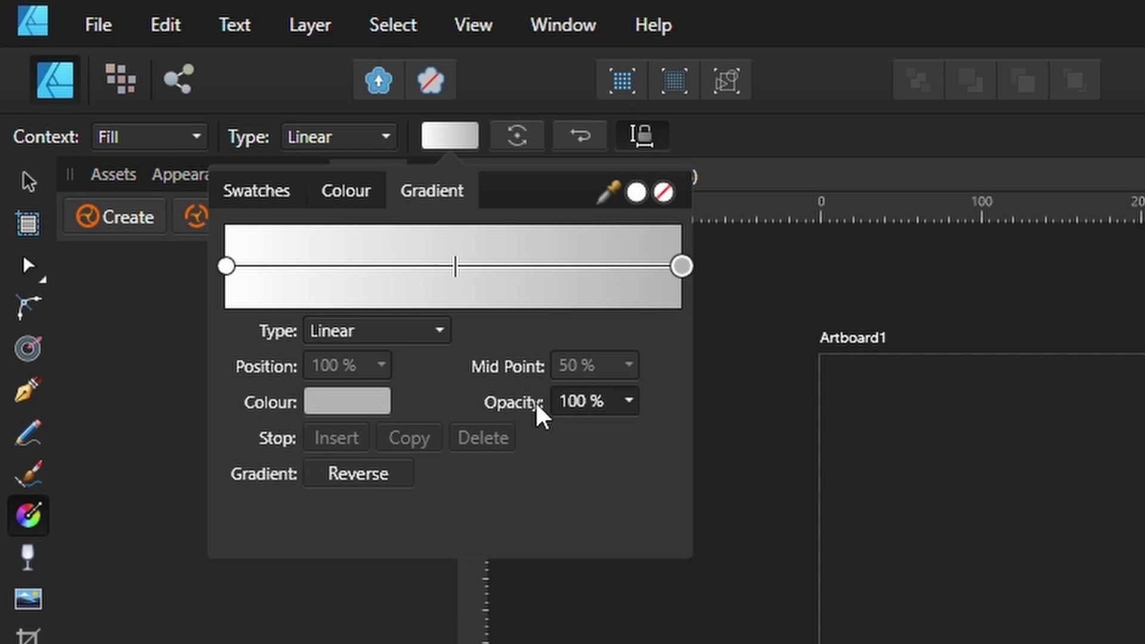
pyautogui.click(628, 400)
pyautogui.moveTo(634, 435); pyautogui.dragTo(584, 434)
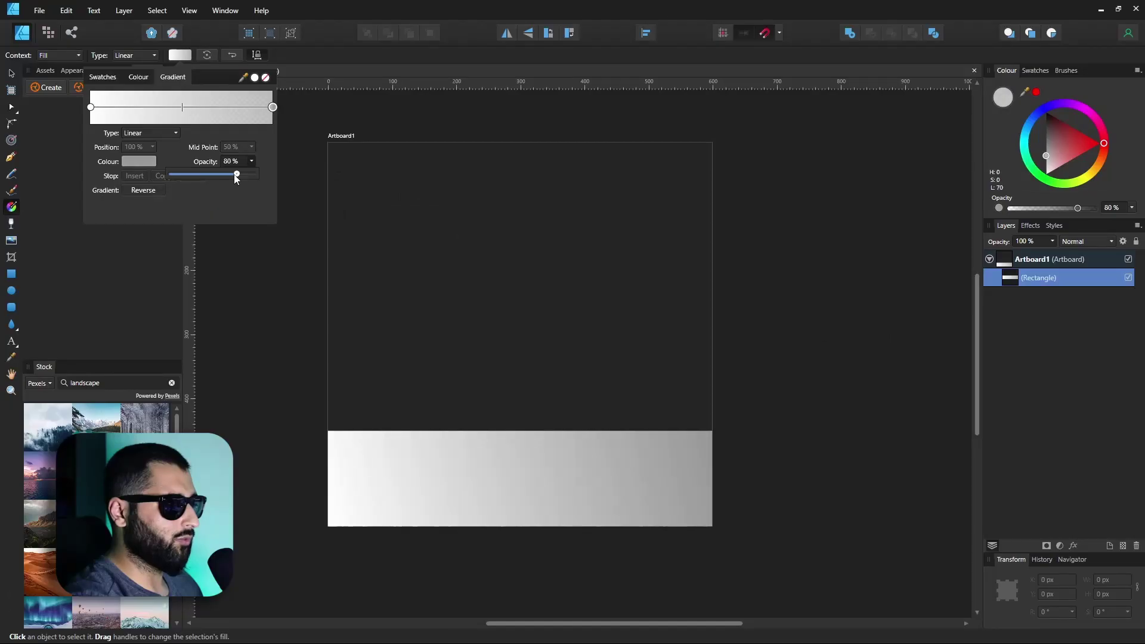
pyautogui.moveTo(234, 174); pyautogui.dragTo(171, 174)
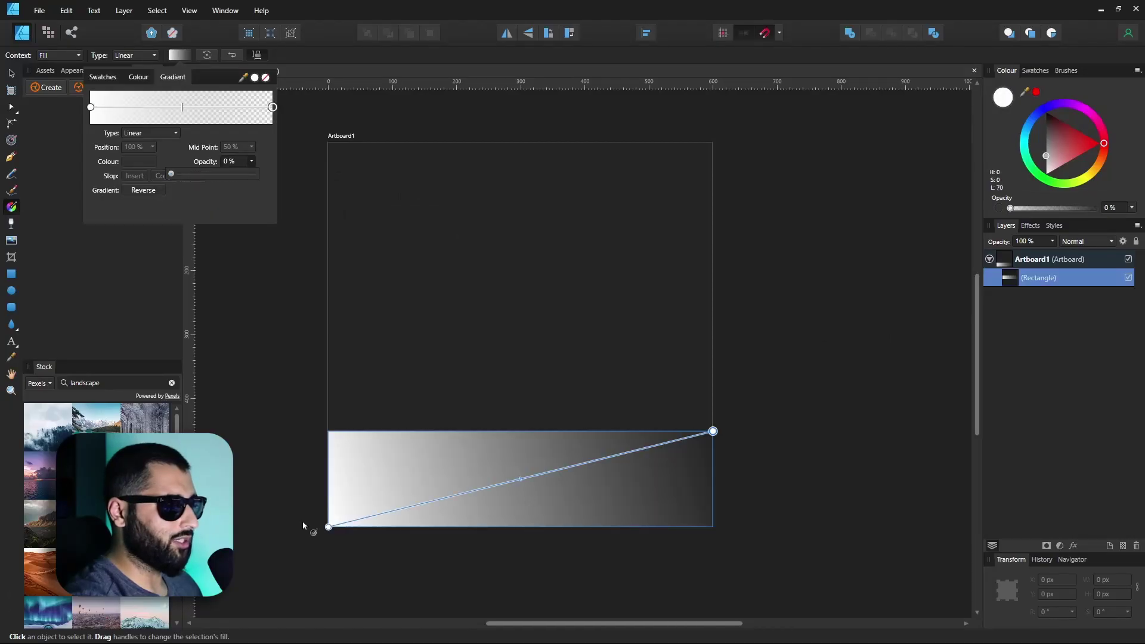
pyautogui.click(302, 526)
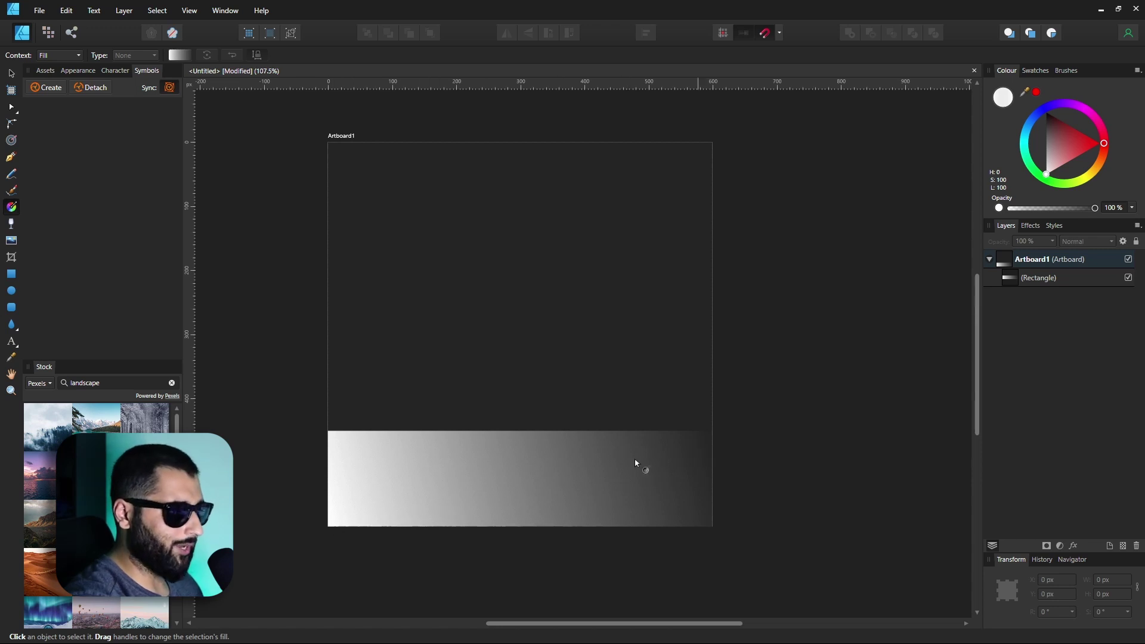
# - Shift the banner gradient's midpoint toward the white end, to 24%
pyautogui.click(463, 490)
pyautogui.click(179, 55)
pyautogui.moveTo(181, 107)
pyautogui.mouseDown()
pyautogui.moveTo(143, 114)
pyautogui.moveTo(311, 121)
pyautogui.moveTo(136, 110)
pyautogui.mouseUp()
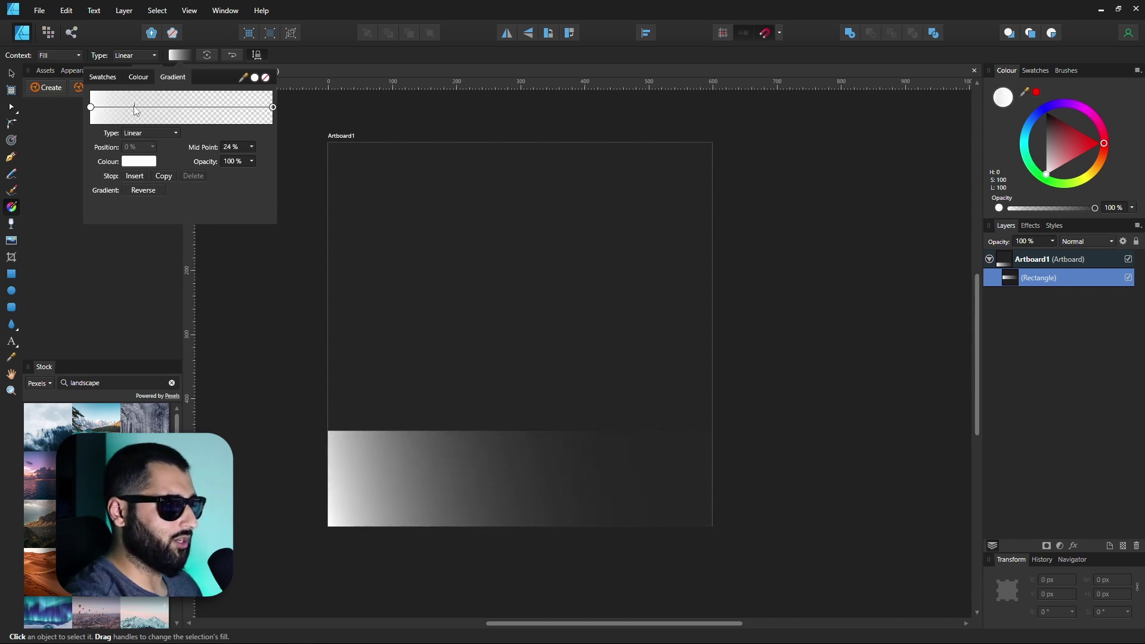
# - Move the fading banner to the artboard's top edge and place black WELCOME text on its left
pyautogui.press('v')
pyautogui.moveTo(396, 447); pyautogui.dragTo(411, 205)
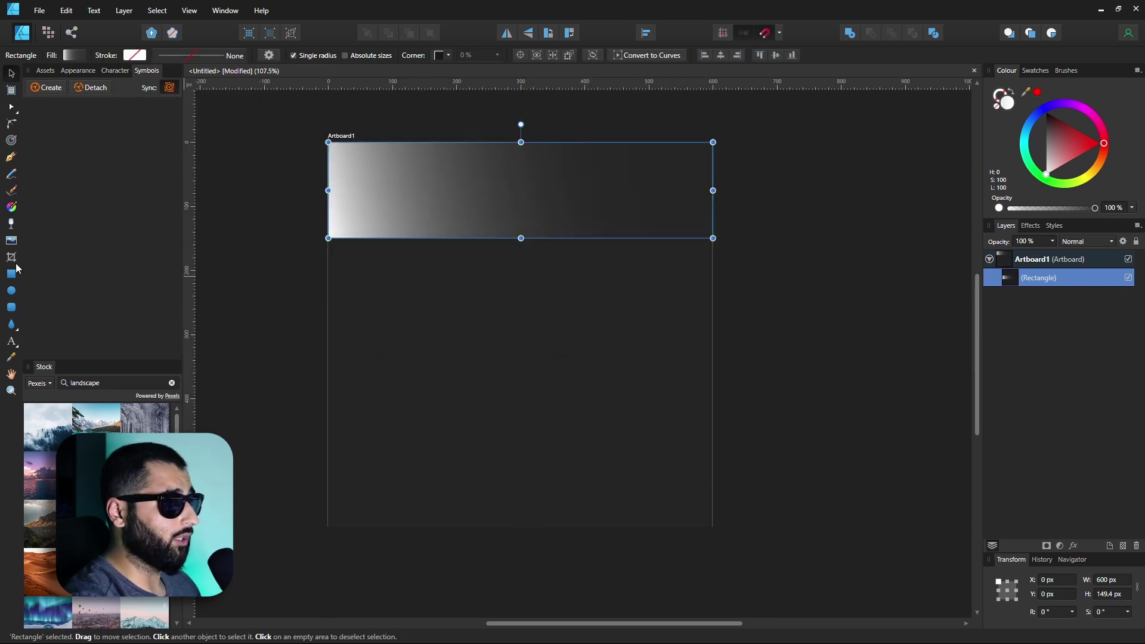
pyautogui.hotkey('ctrl', 'v')
pyautogui.moveTo(462, 200); pyautogui.dragTo(453, 192)
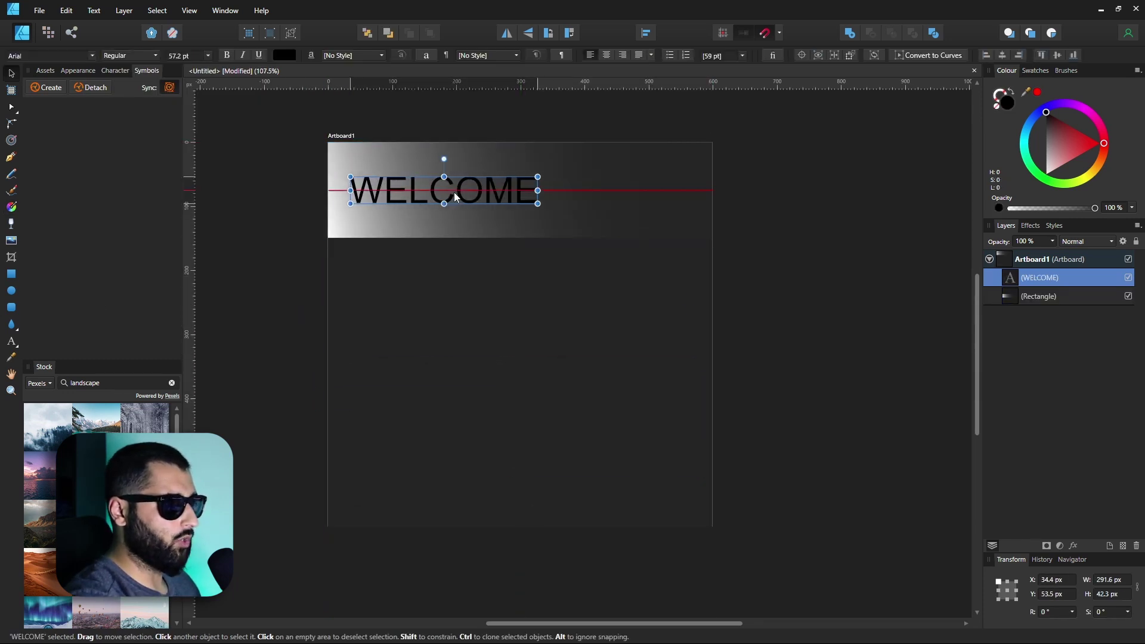
pyautogui.click(517, 310)
pyautogui.scroll(-3, 496, 307)
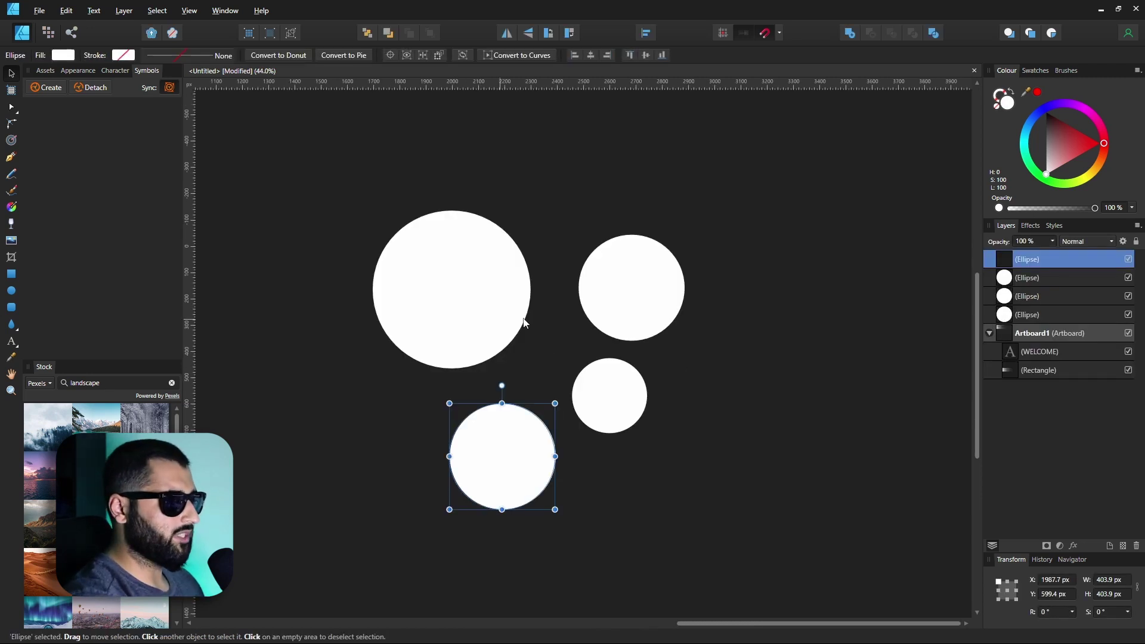
# - Give the large circle a soft grey-to-white linear gradient fill
pyautogui.hscroll(2, 567, 310)
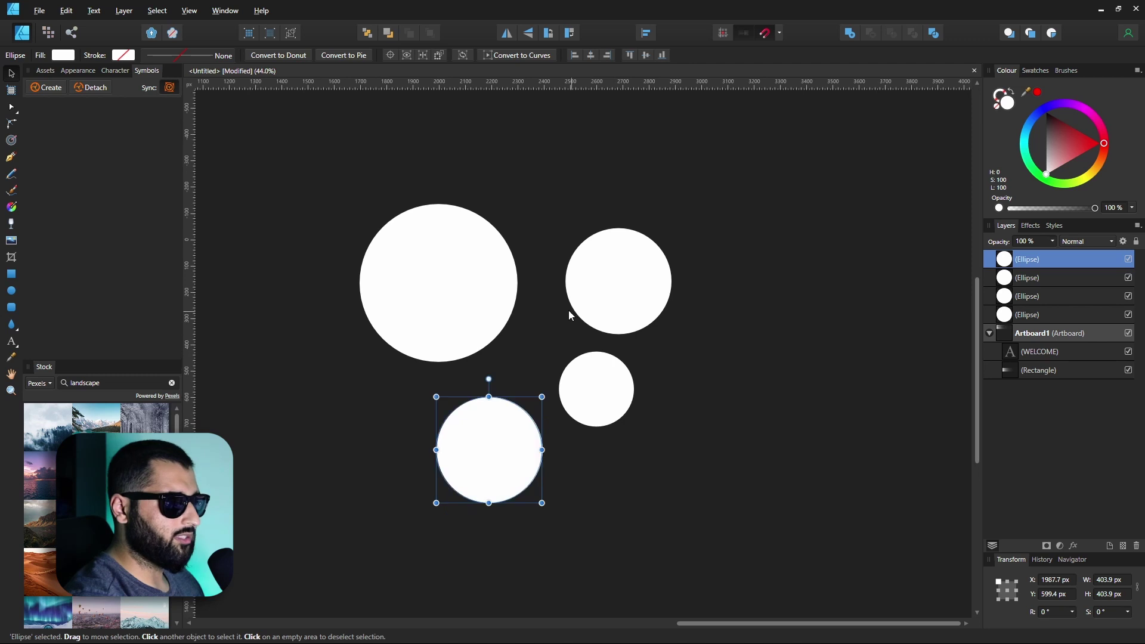
pyautogui.hscroll(-2, 599, 314)
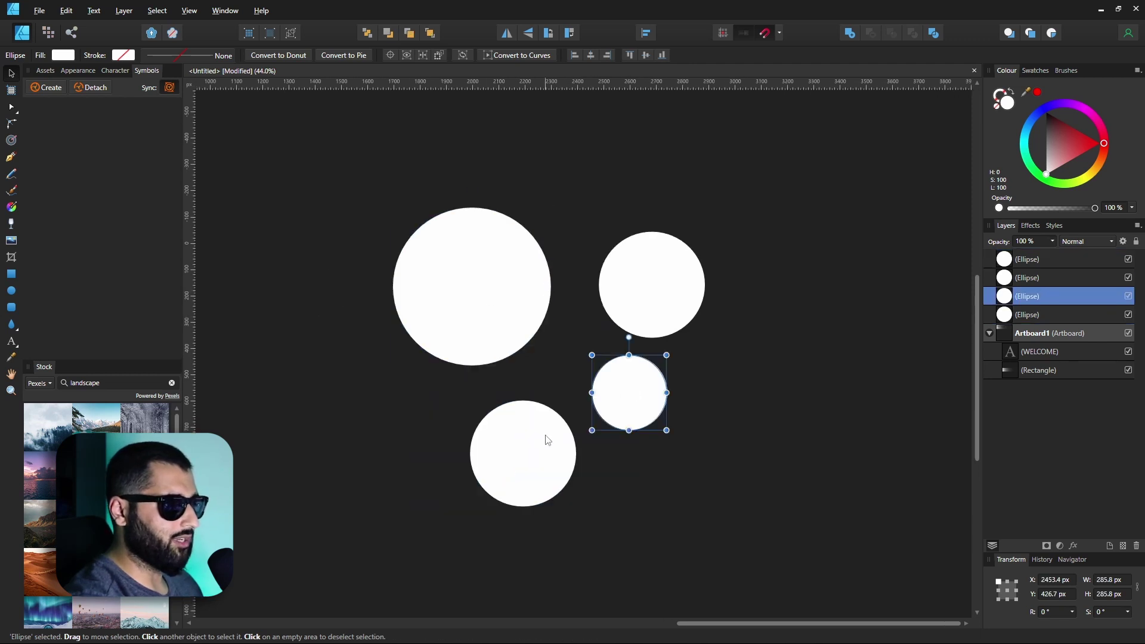
pyautogui.click(627, 387)
pyautogui.click(482, 324)
pyautogui.click(649, 296)
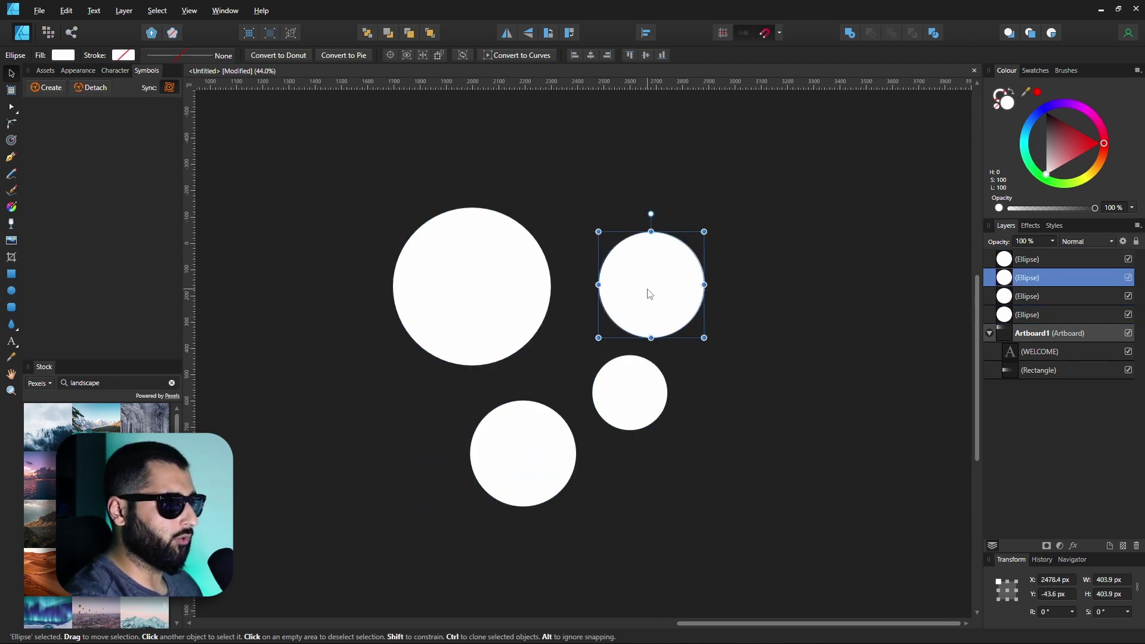
pyautogui.click(471, 292)
pyautogui.click(11, 207)
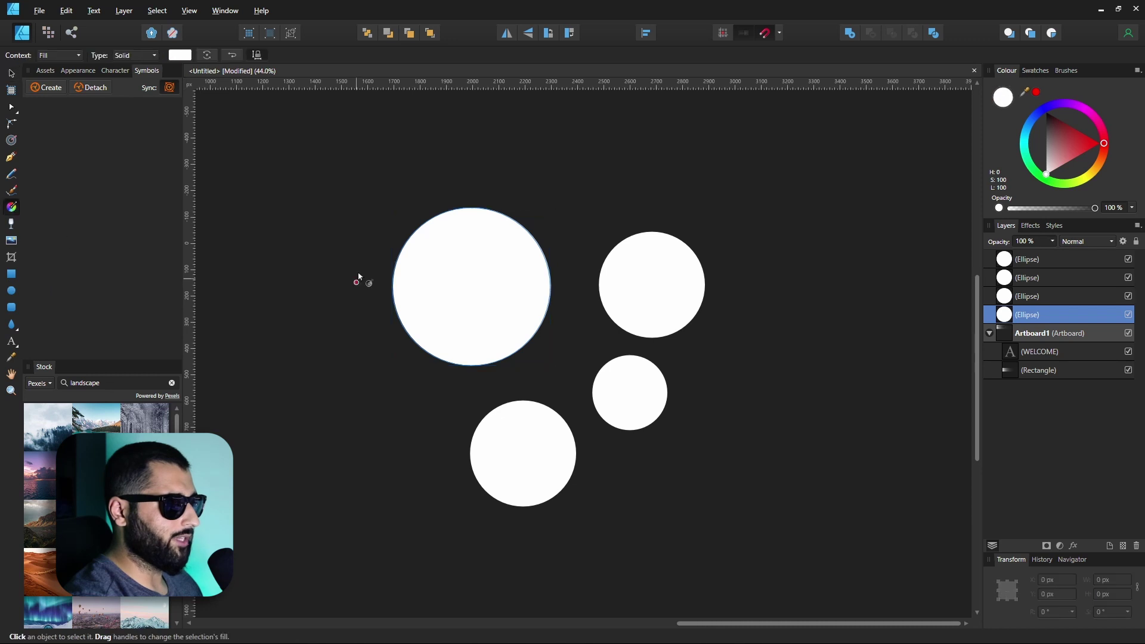
pyautogui.moveTo(398, 217); pyautogui.dragTo(651, 486)
# - Paste the grey gradient style onto the top-right, small and bottom circles
pyautogui.press('v')
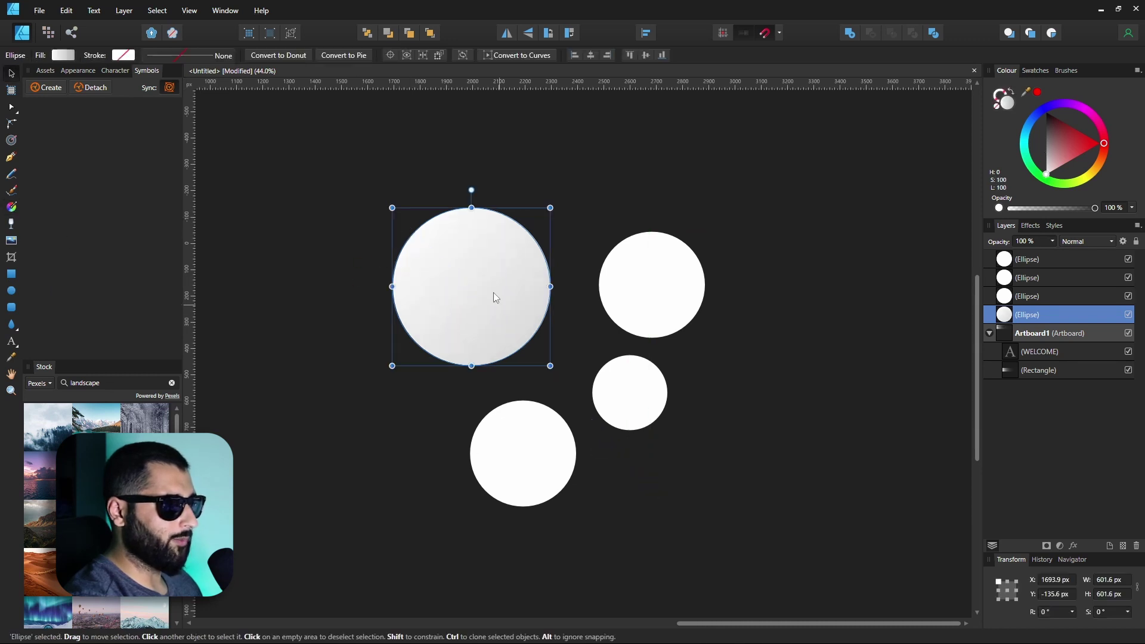
pyautogui.click(658, 305)
pyautogui.hotkey('ctrl', 'shift', 'v')
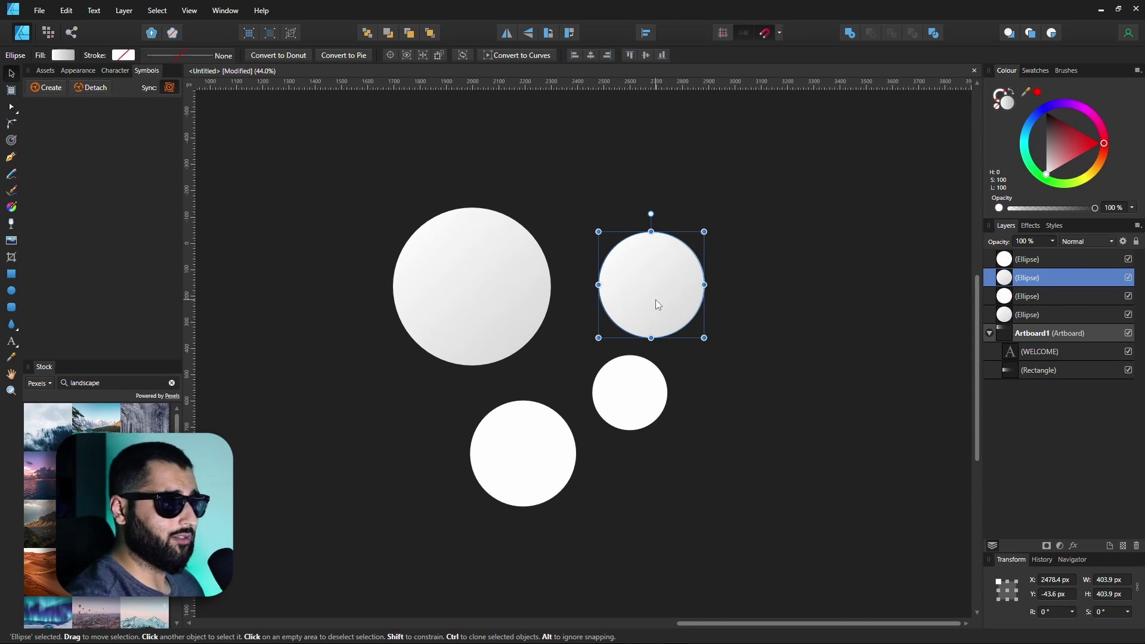
pyautogui.click(654, 391)
pyautogui.hotkey('ctrl', 'shift', 'v')
pyautogui.click(529, 463)
pyautogui.hotkey('ctrl', 'shift', 'v')
pyautogui.click(654, 506)
pyautogui.hotkey('ctrl', '-')
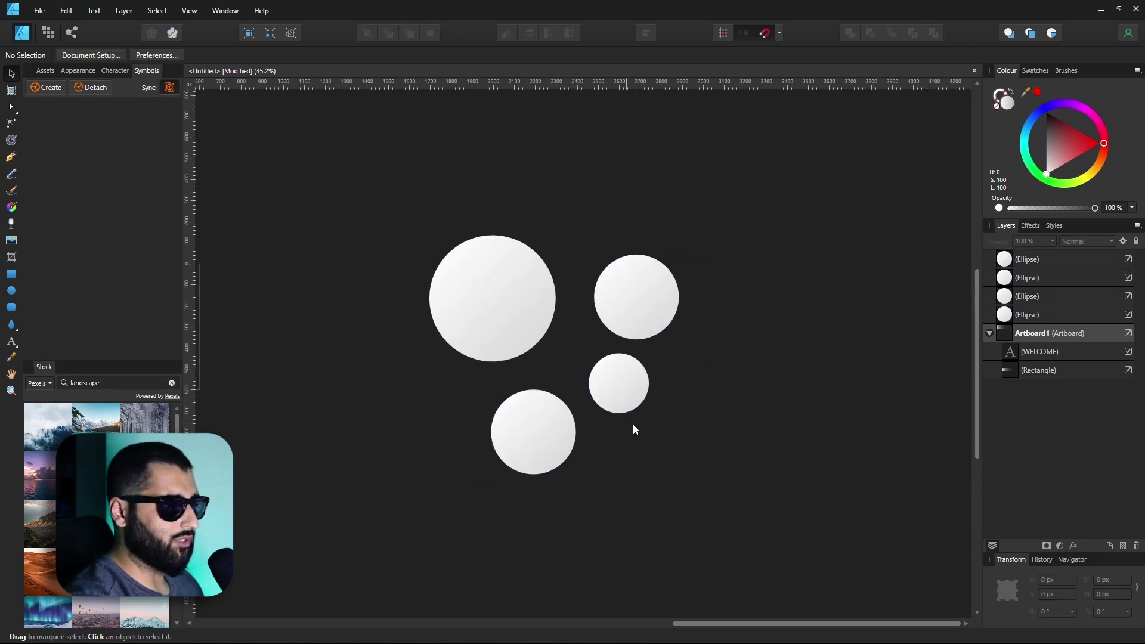
# - Add a matching set of four plain white circles to the right
pyautogui.hotkey('ctrl', '+')
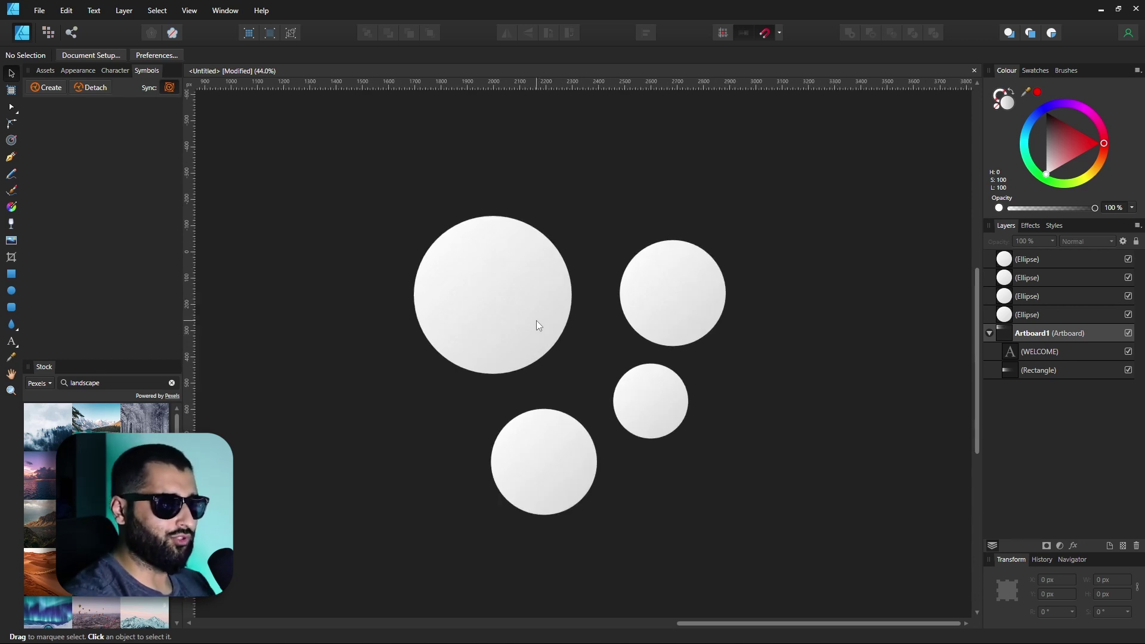
pyautogui.hotkey('ctrl', 'v')
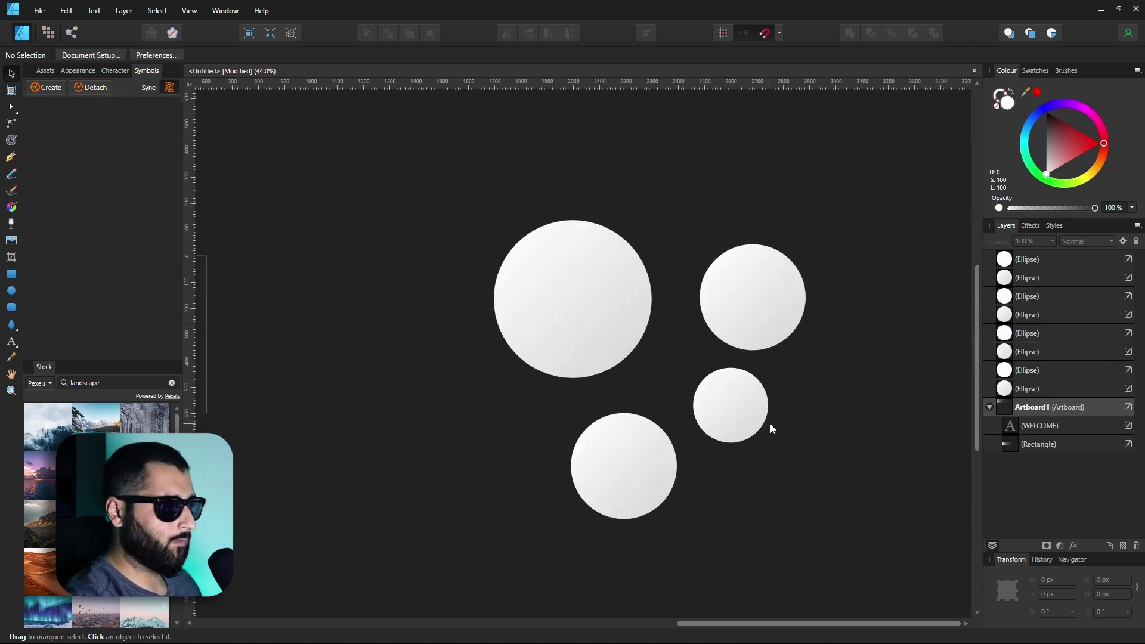
pyautogui.hotkey('ctrl', '-')
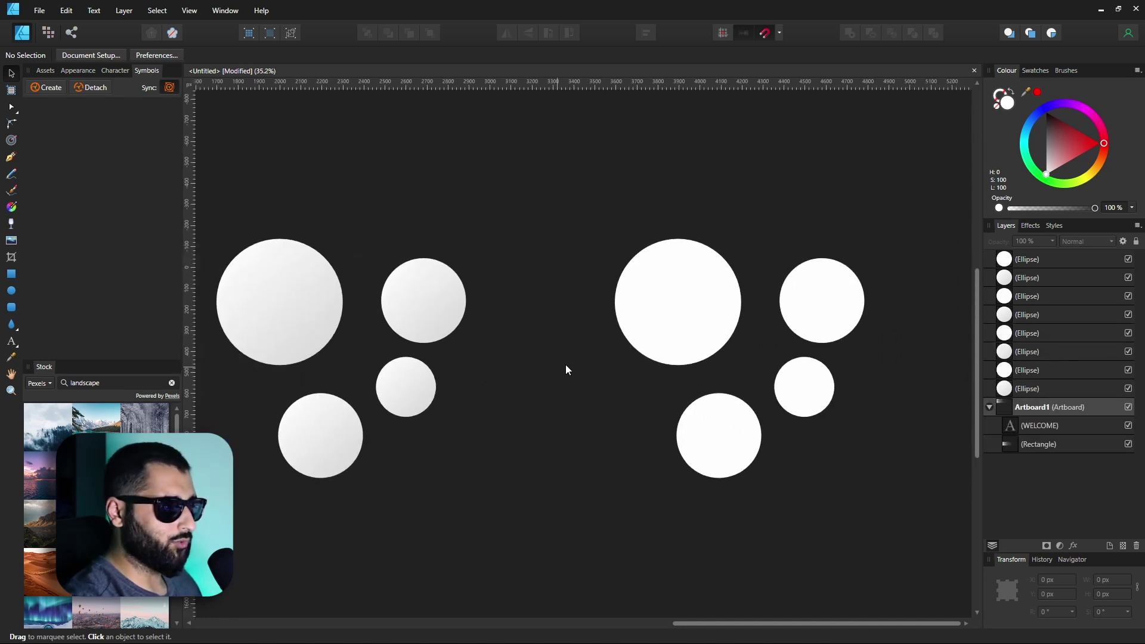